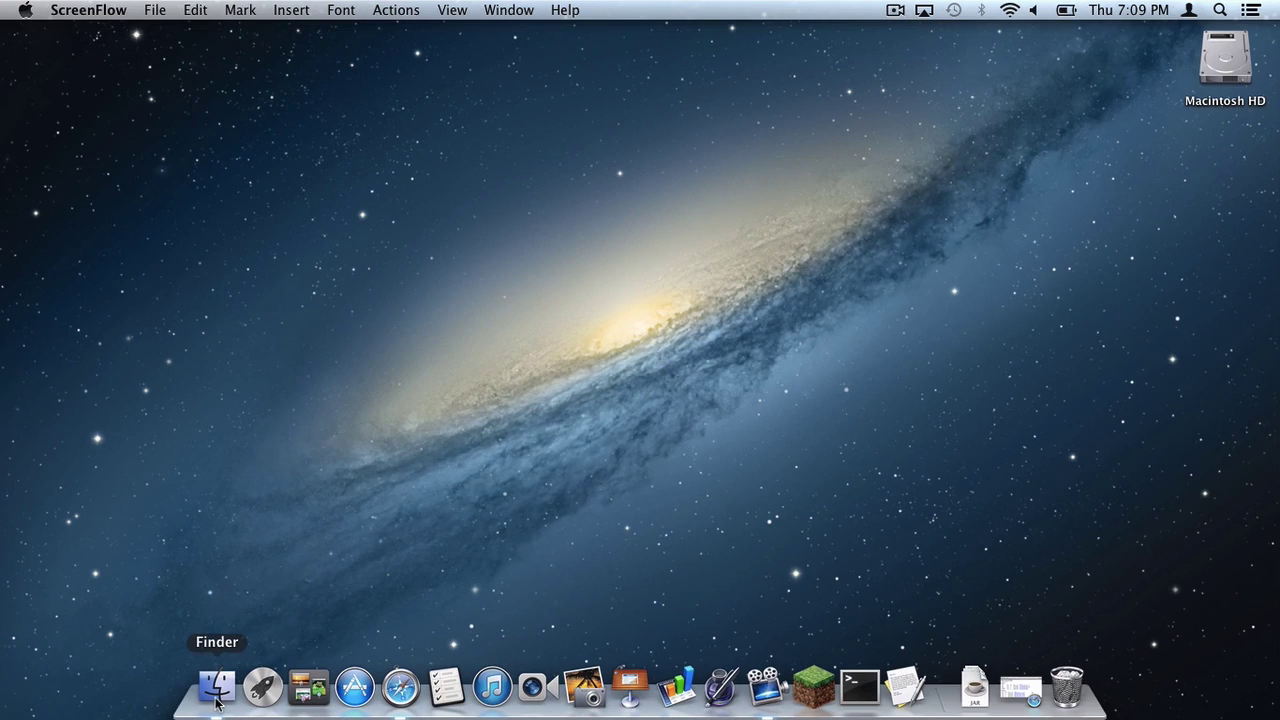
- Check Finder's sidebar preferences, then close them and the home folder window
click(216, 686)
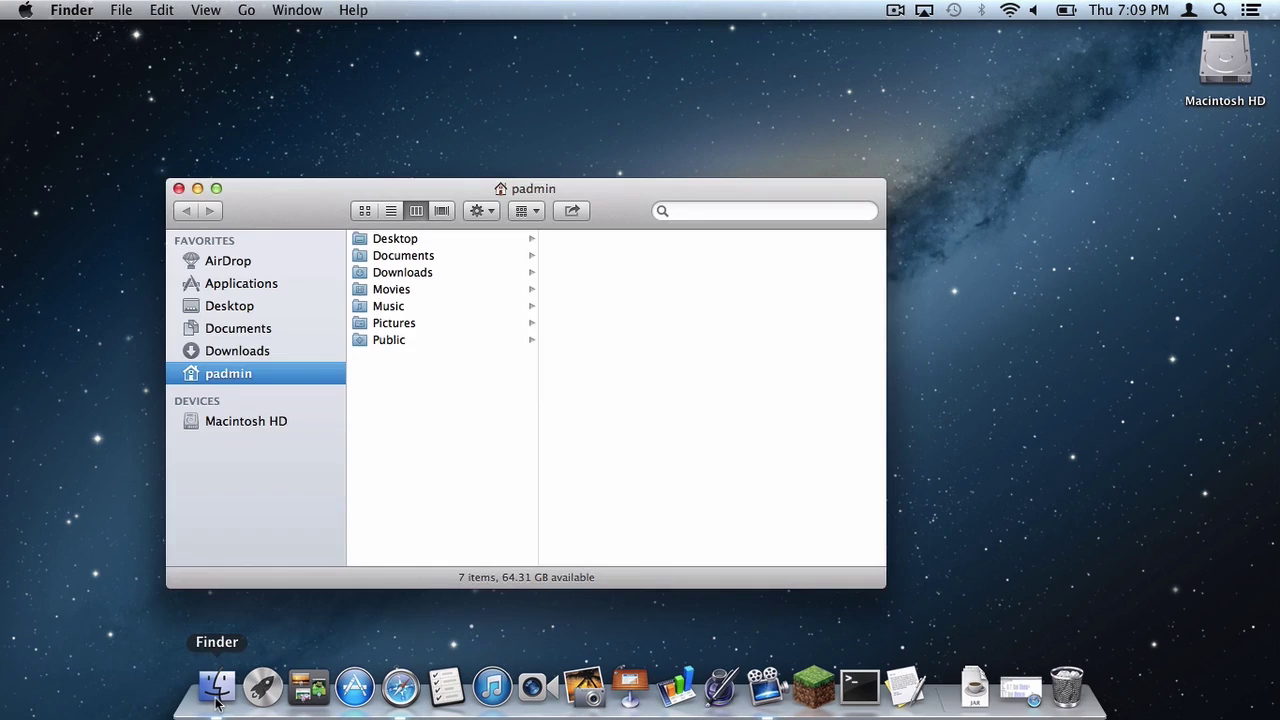
click(84, 12)
click(85, 63)
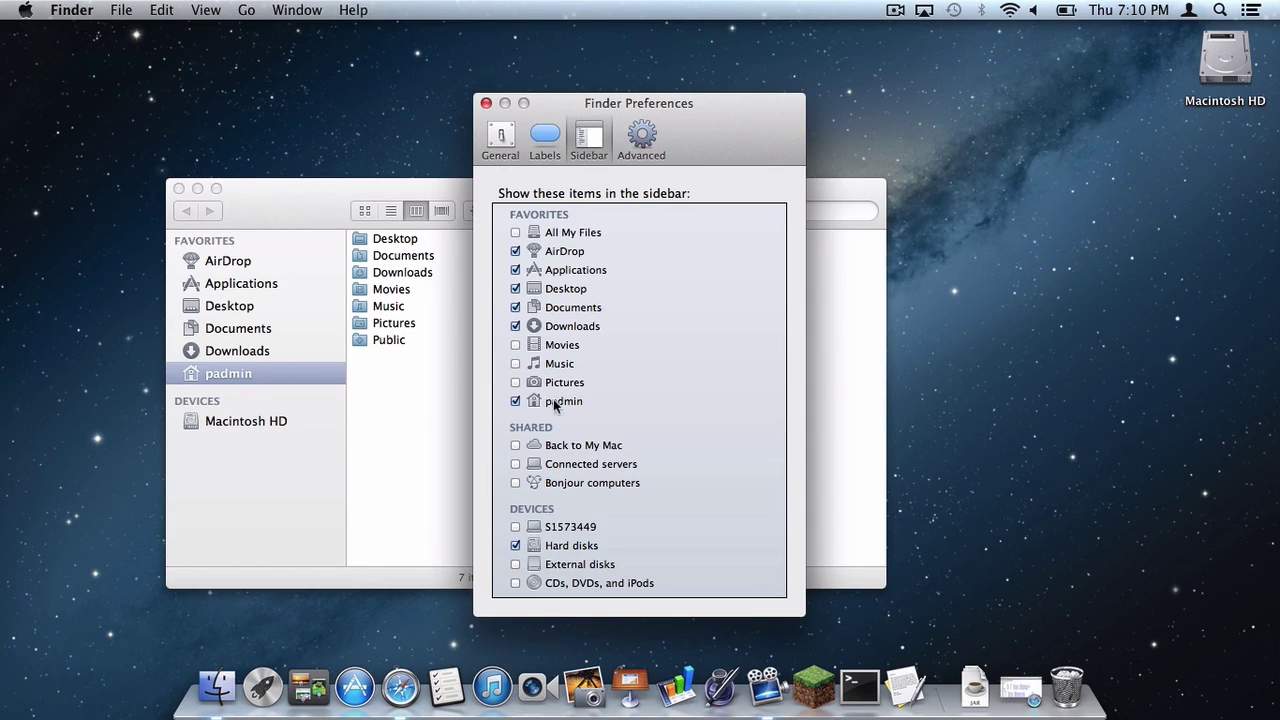
click(487, 104)
click(178, 188)
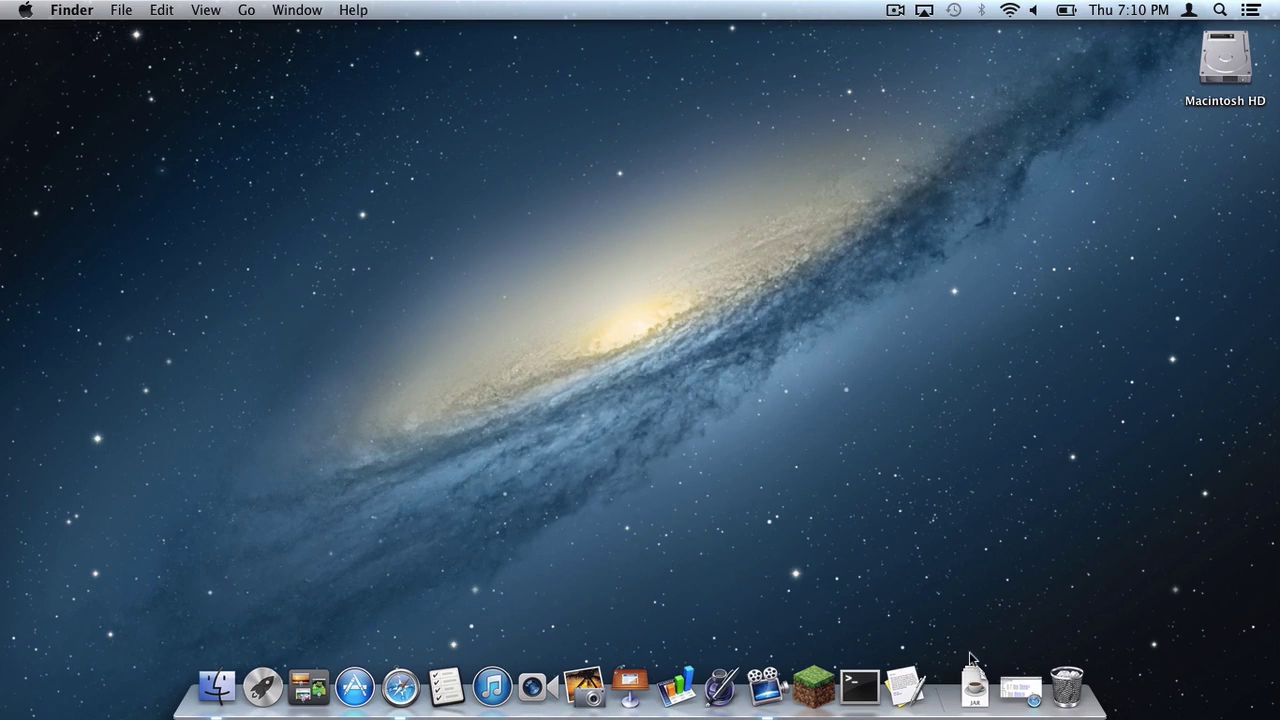
- Review the OptiFine Downloads page, noting the OptiFine 1.6.2 HD U C4 version
click(1030, 705)
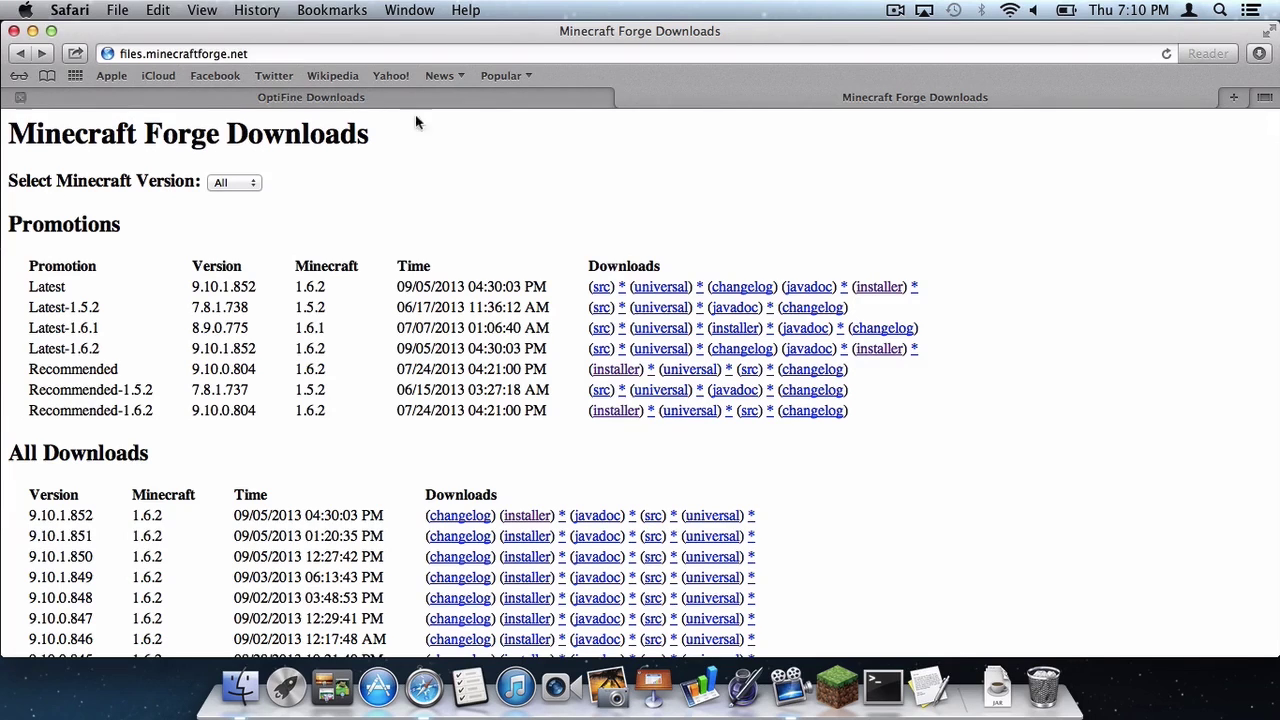
click(313, 97)
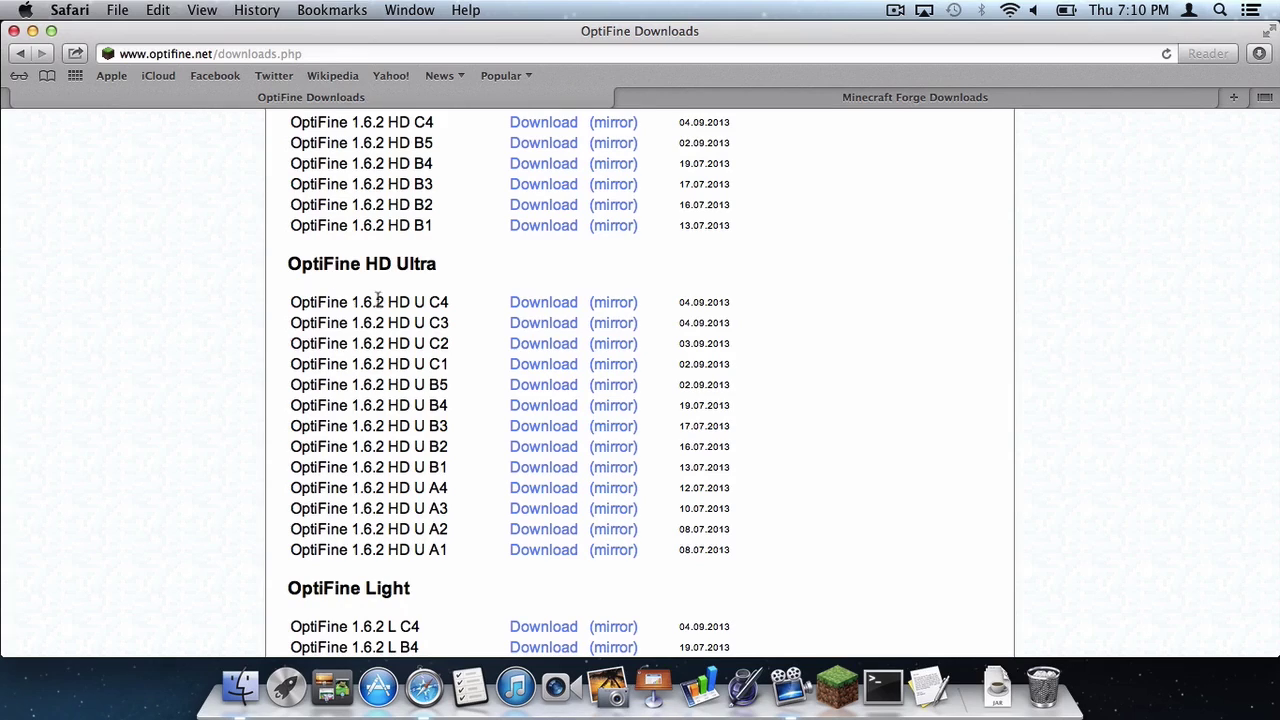
drag(332, 306, 428, 302)
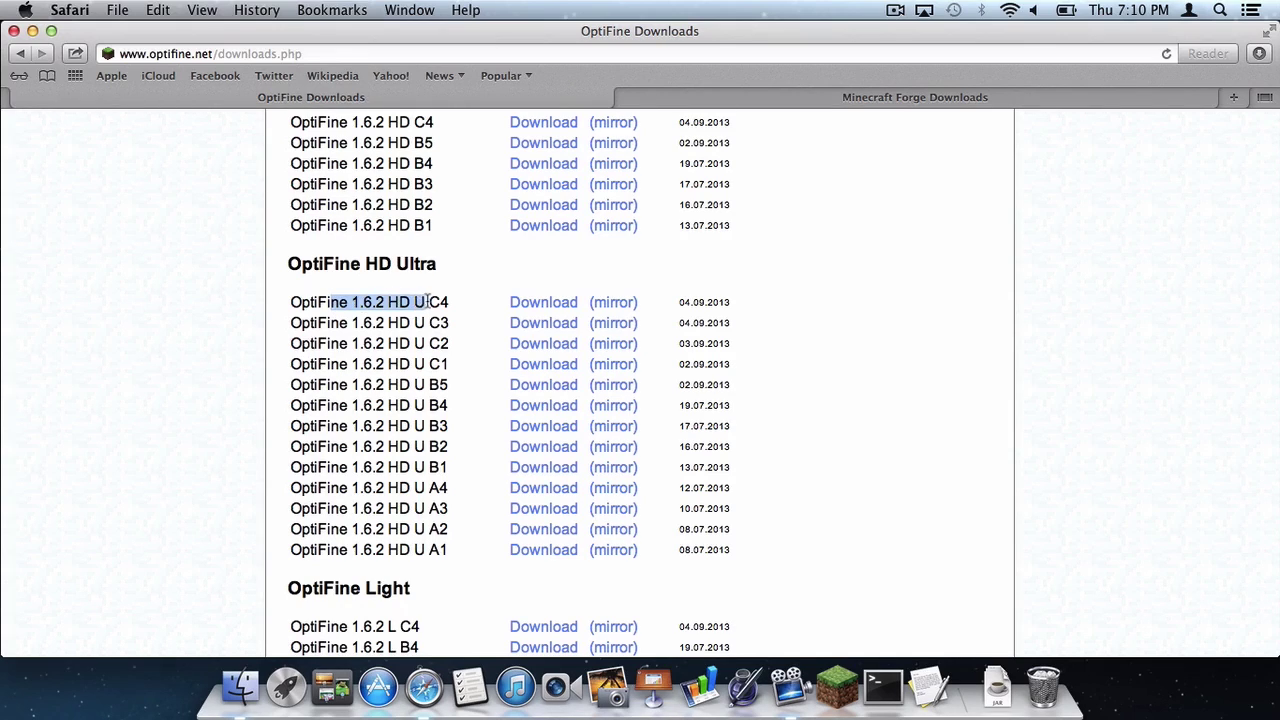
click(434, 302)
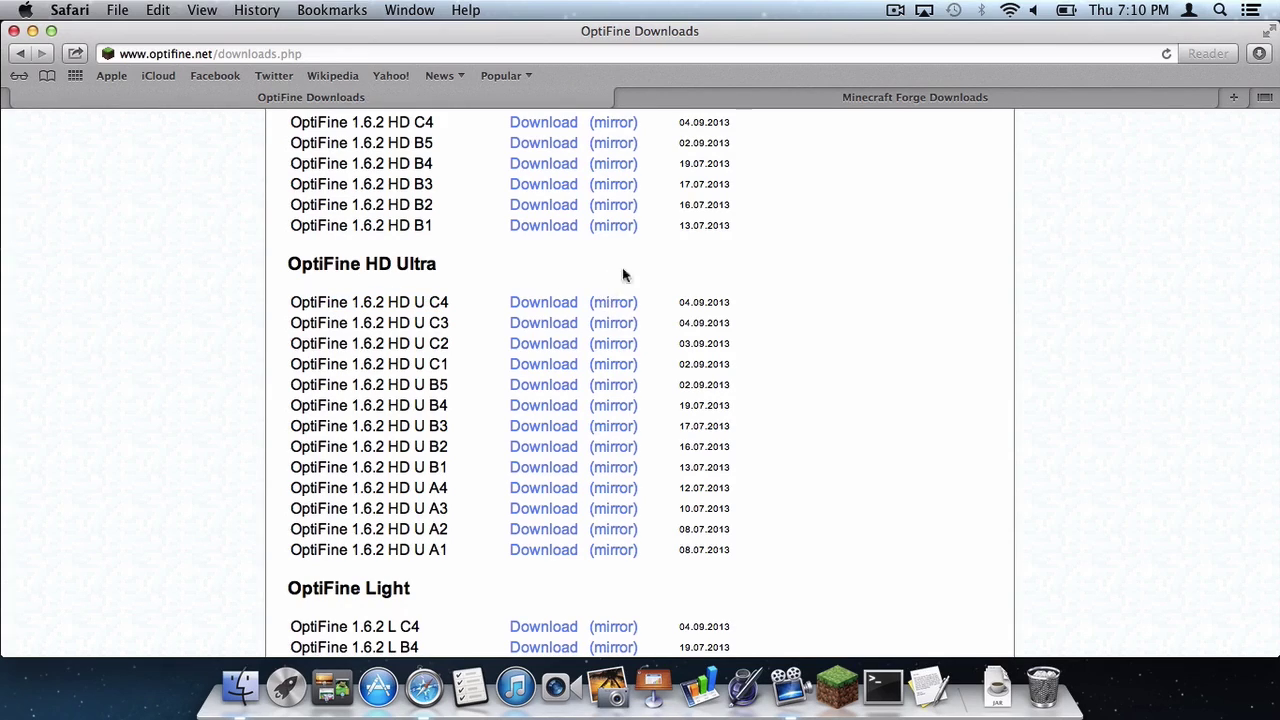
- Confirm the Forge Downloads page's Latest build is for 1.6.2, then quit Safari
click(724, 103)
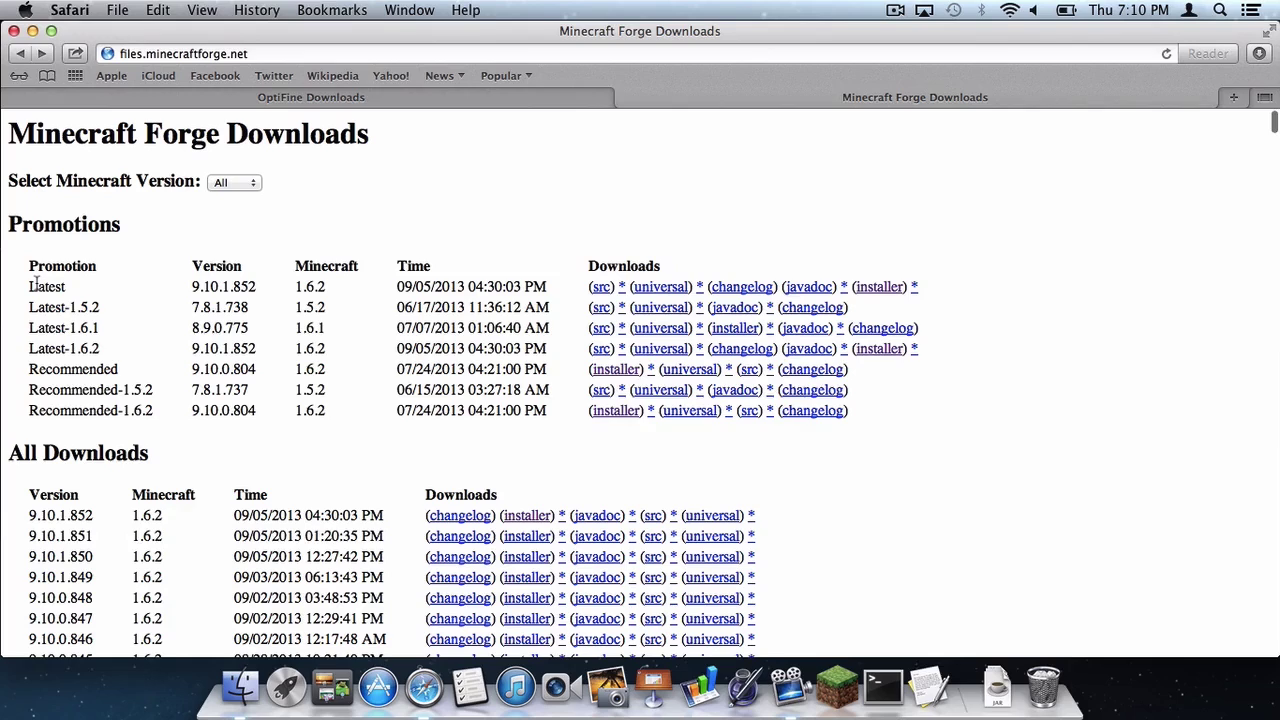
drag(36, 284, 63, 285)
click(108, 289)
drag(292, 289, 325, 287)
click(323, 286)
click(14, 30)
- Copy the Forge installer and OptiFine jars from Downloads to the desktop, then start Minecraft
click(998, 688)
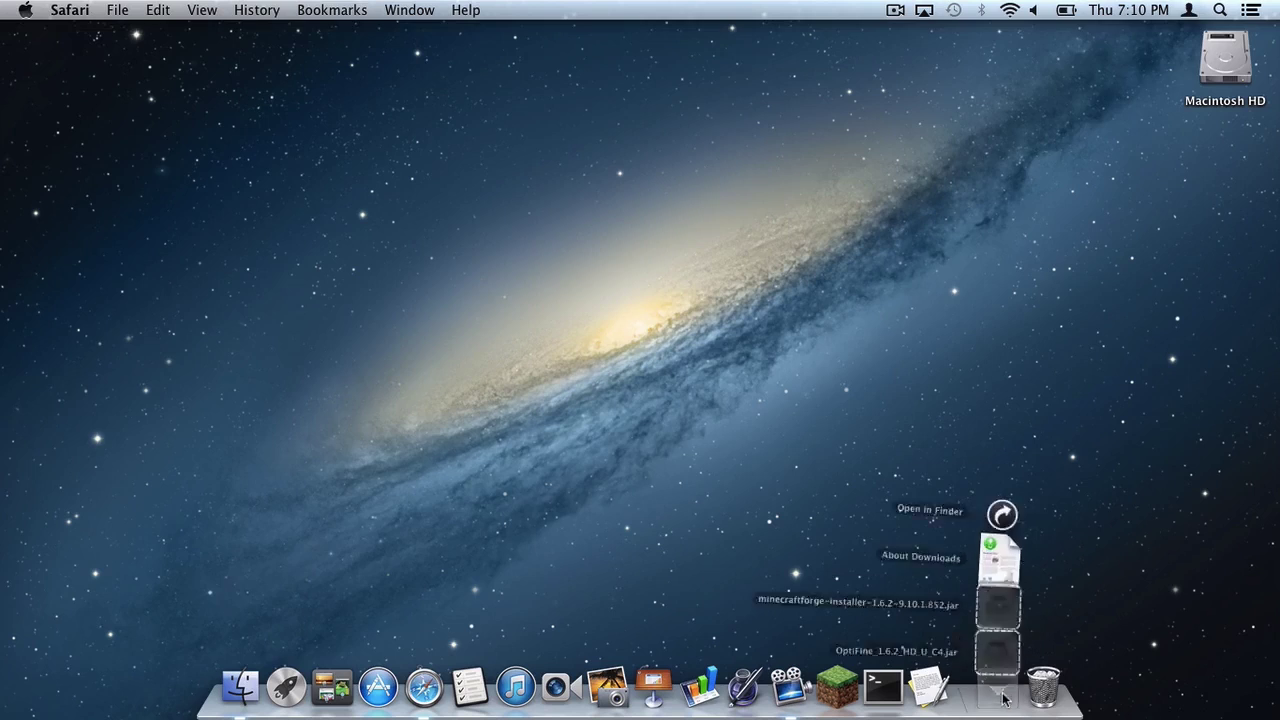
drag(996, 597, 1146, 334)
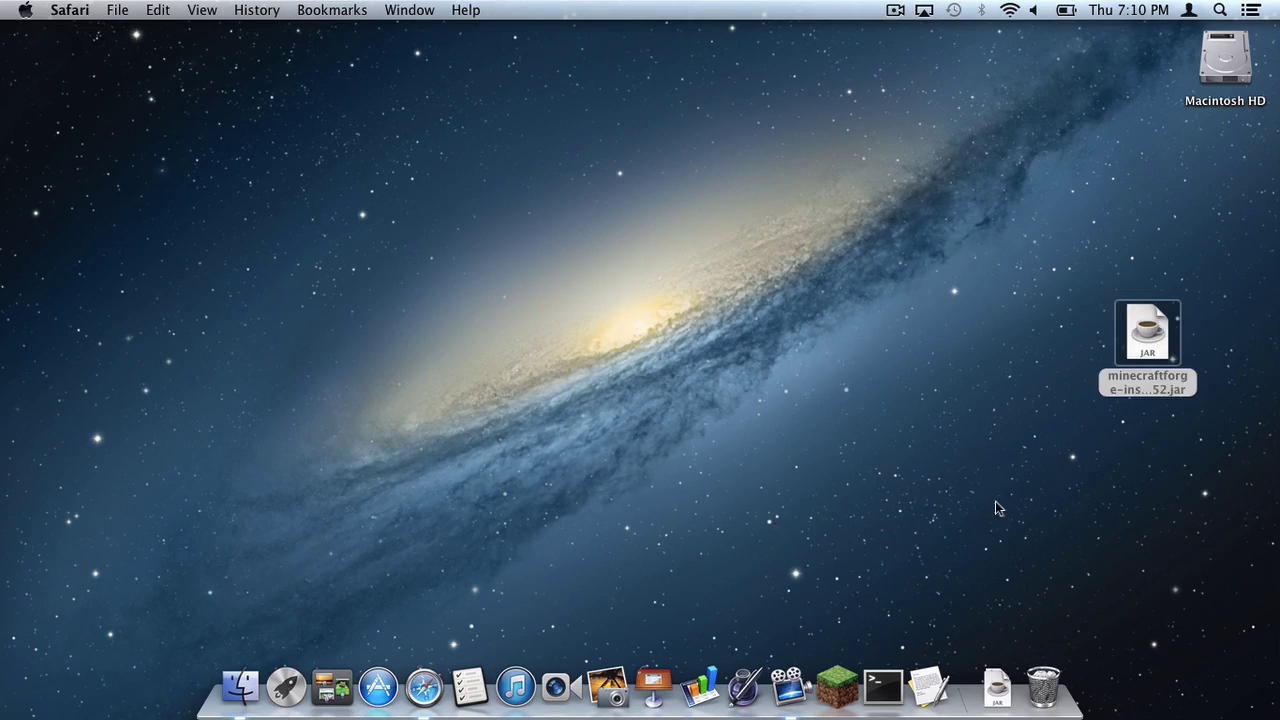
click(1008, 700)
mouse_move(998, 645)
mouse_down()
mouse_move(806, 340)
mouse_move(876, 248)
mouse_up()
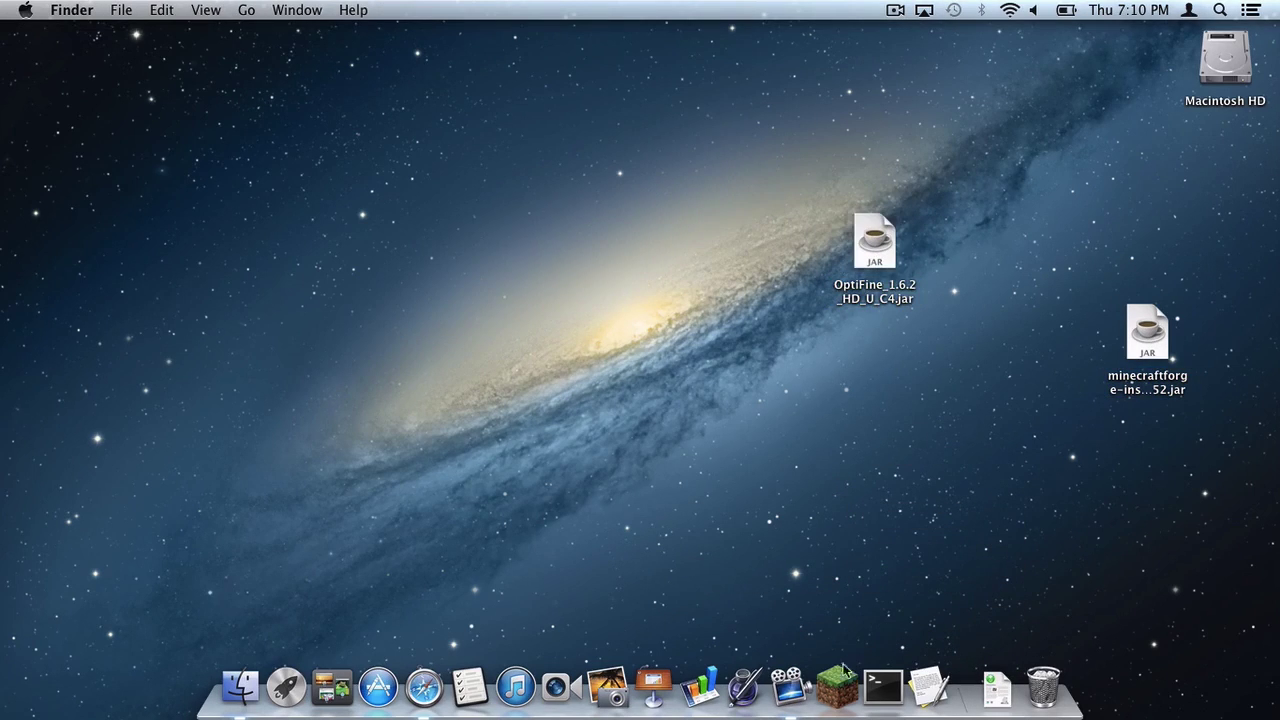
click(838, 703)
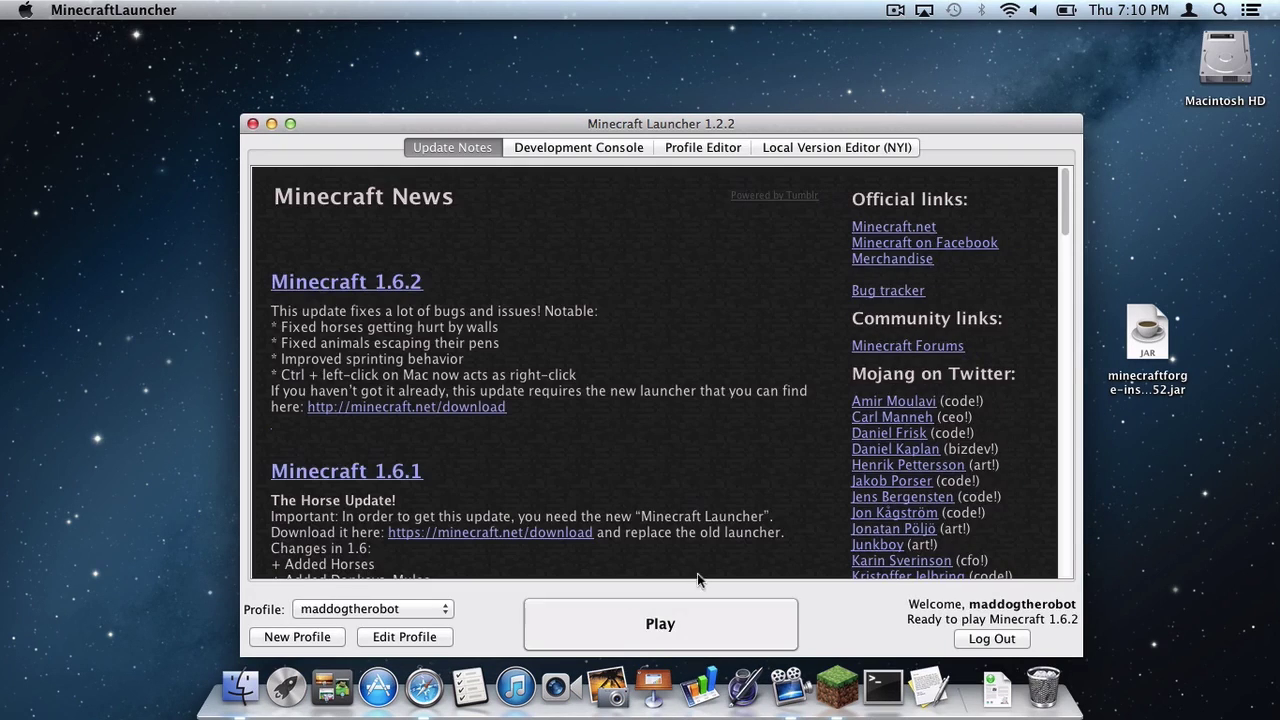
click(569, 619)
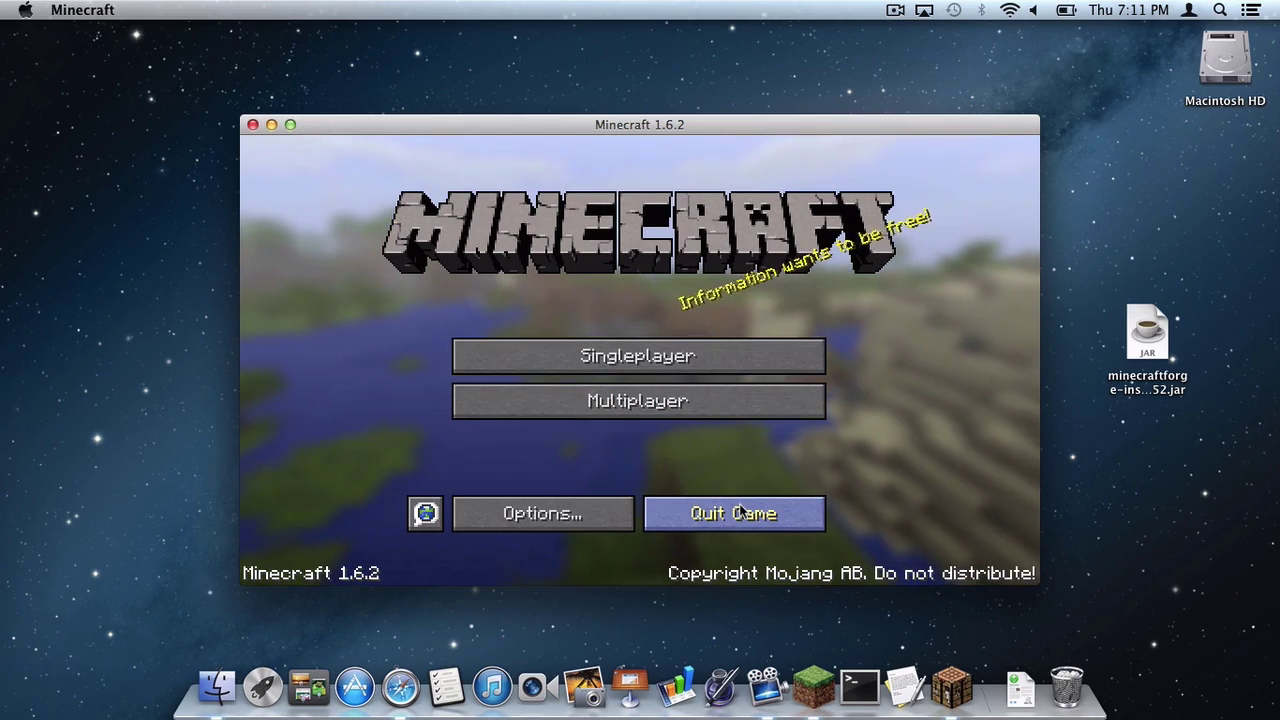
click(739, 510)
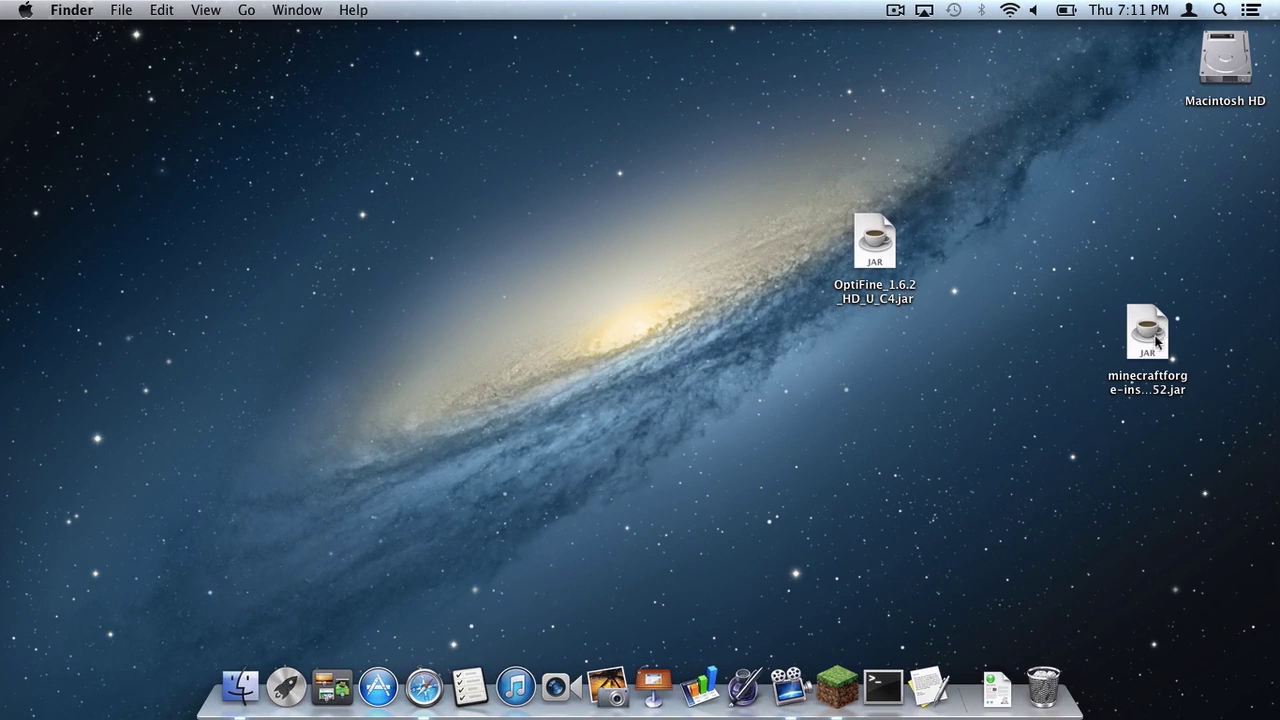
- Run the Forge installer jar, install the 9.10.1.852 client, then trash the jar
double_click(1157, 341)
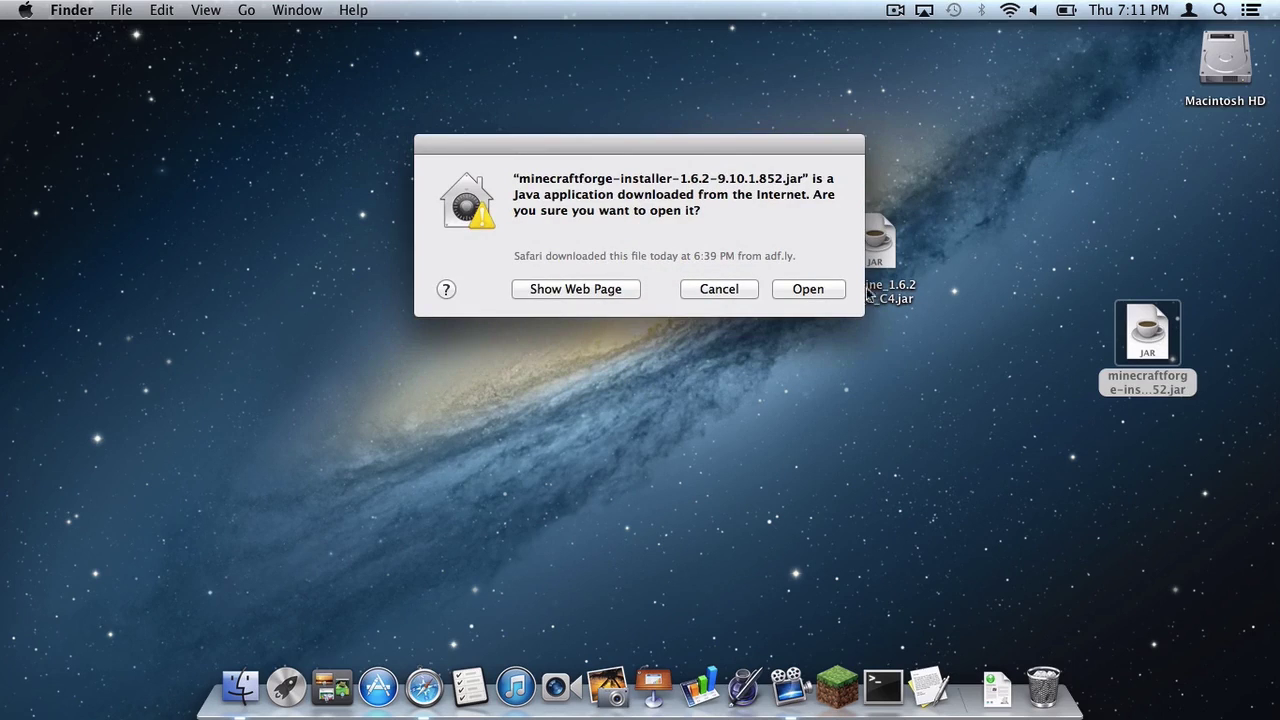
click(829, 289)
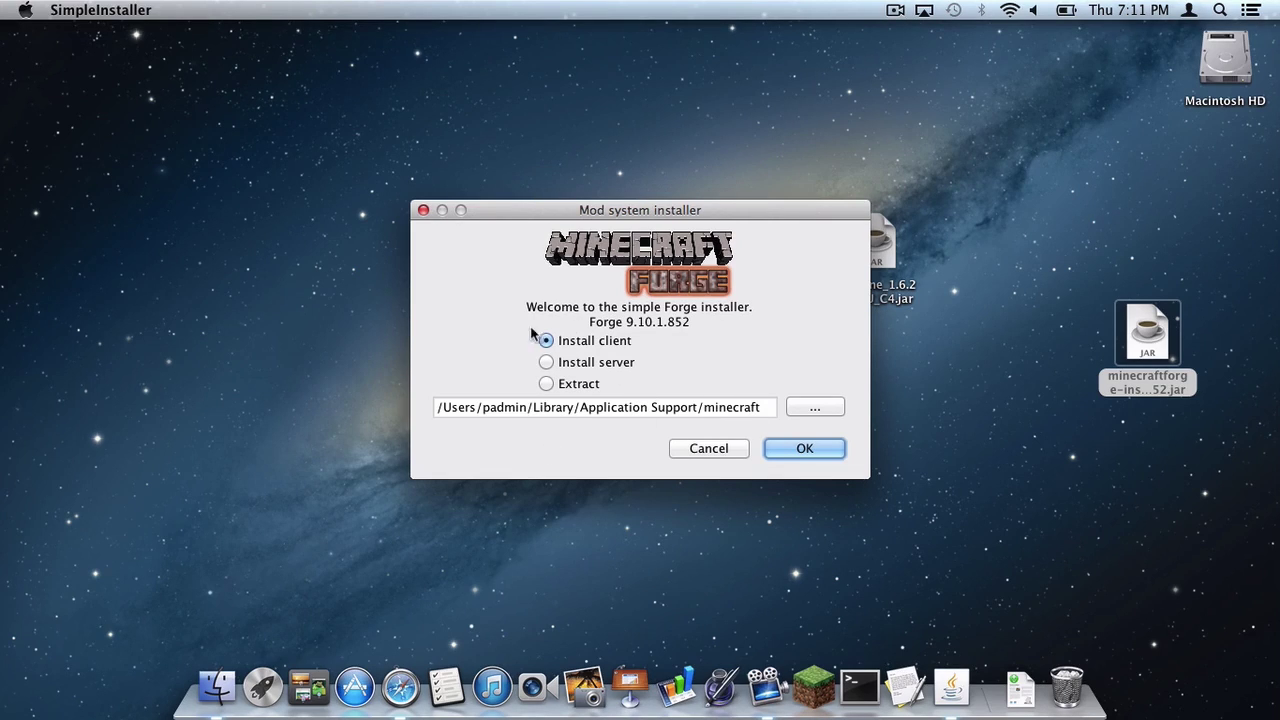
click(818, 450)
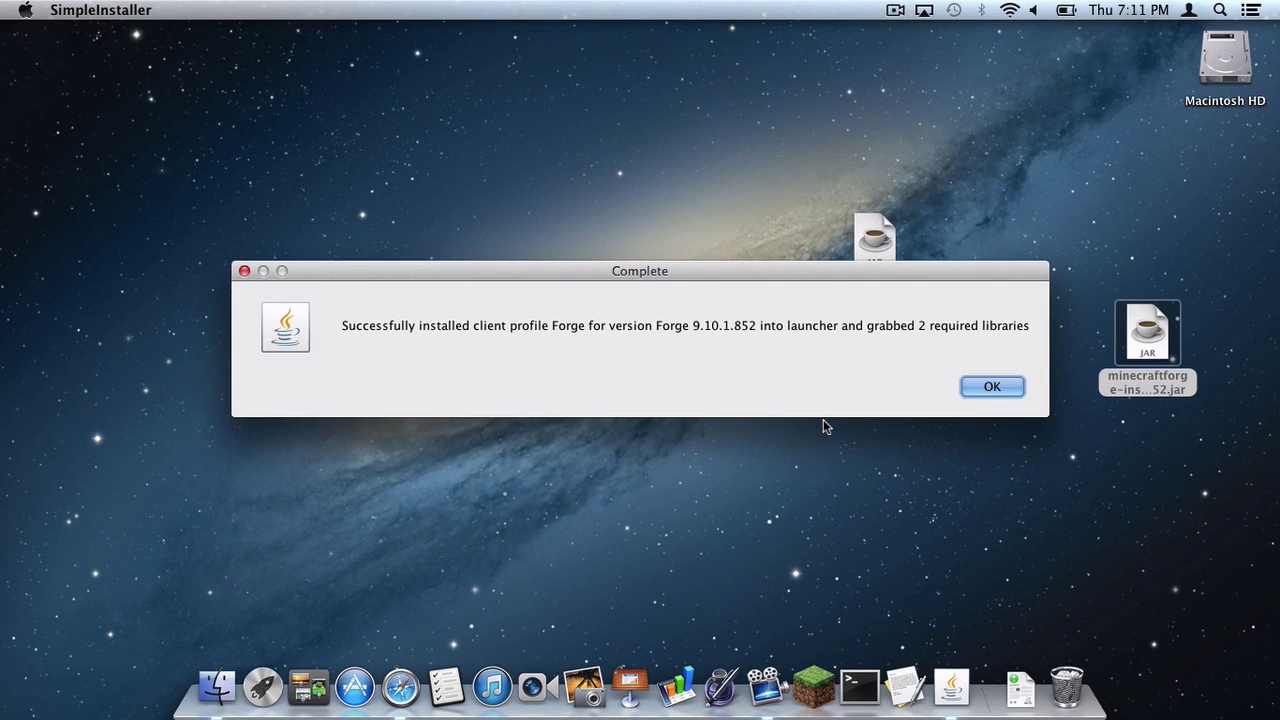
key(Return)
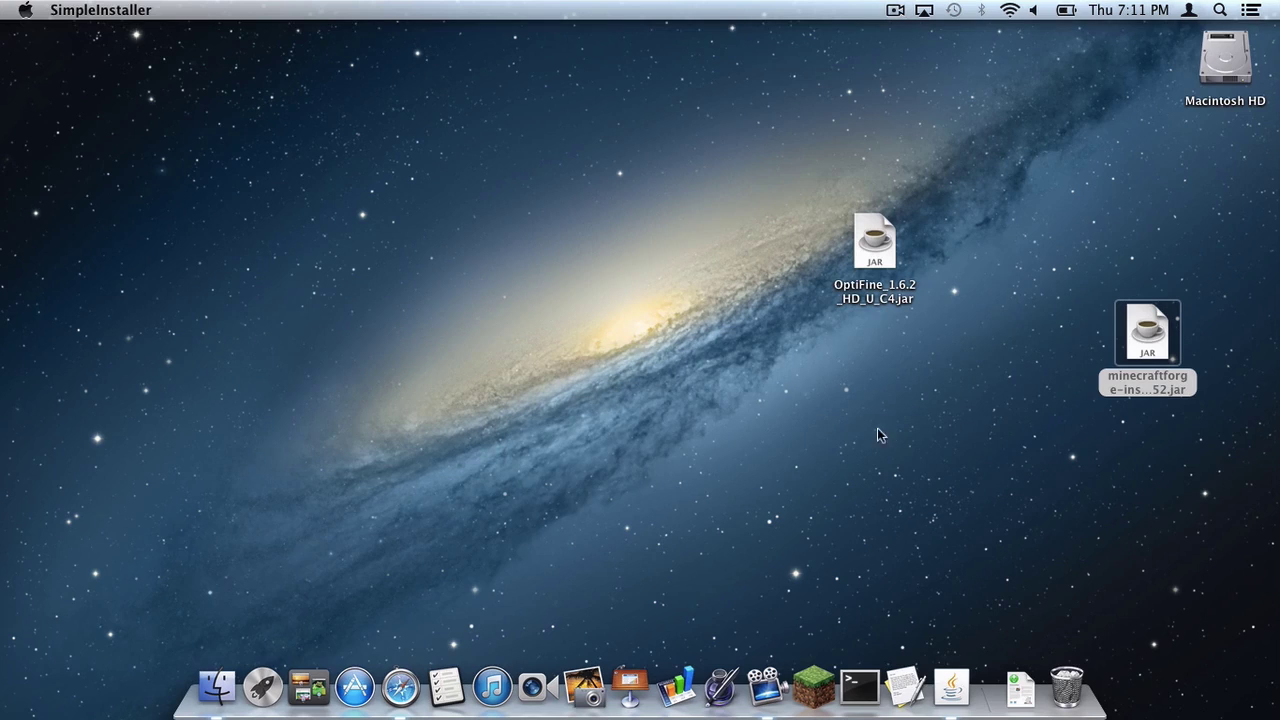
drag(1130, 355, 1066, 686)
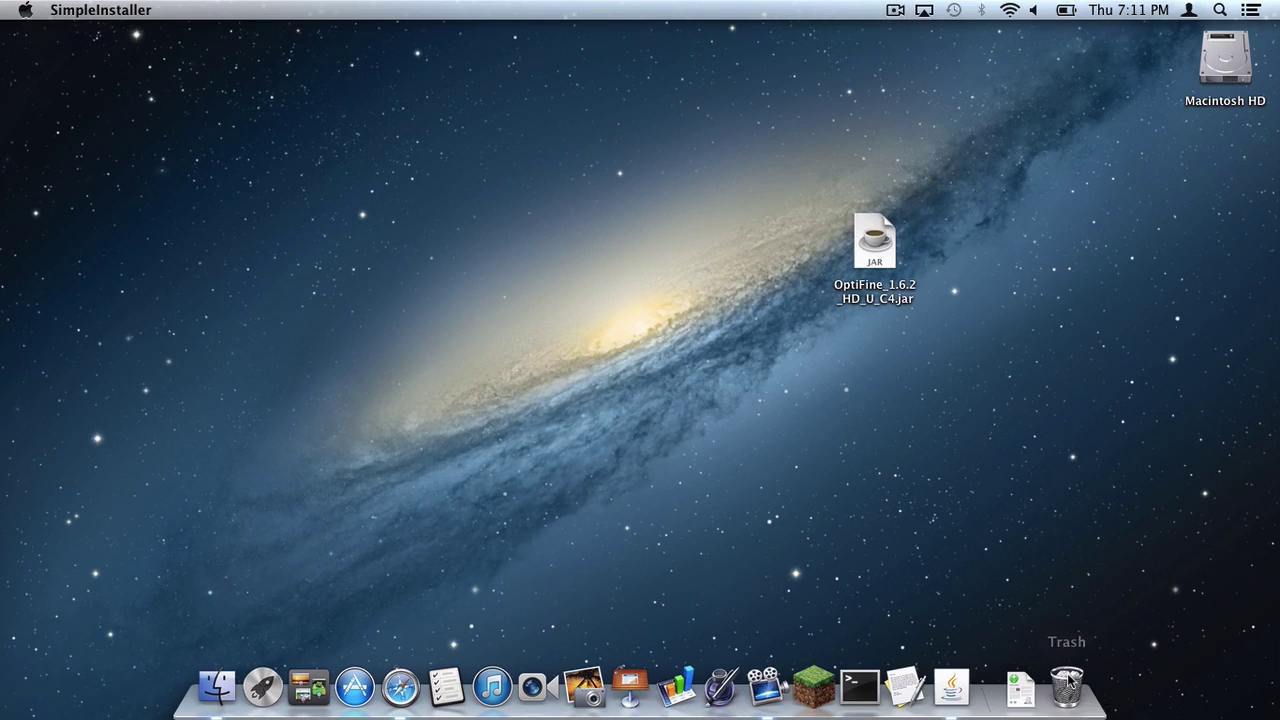
- Force-quit the unresponsive Forge installer and select the Forge profile in the launcher
right_click(951, 686)
click(975, 634)
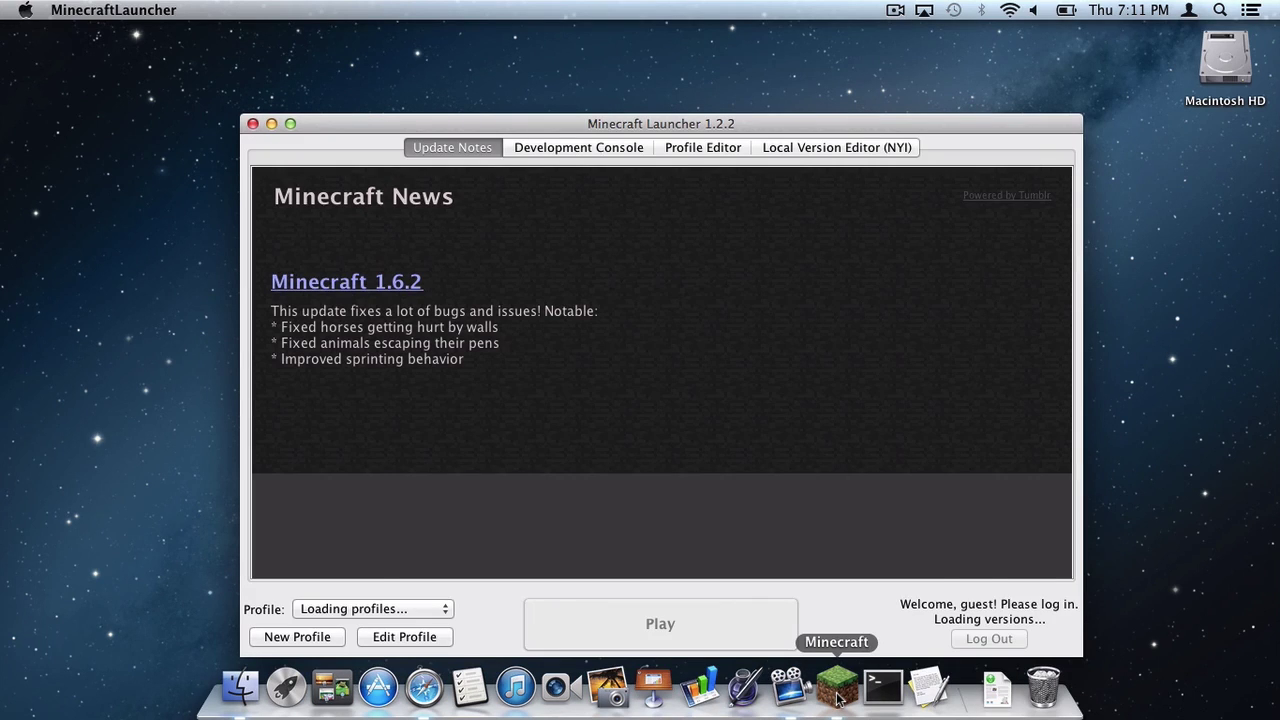
click(352, 612)
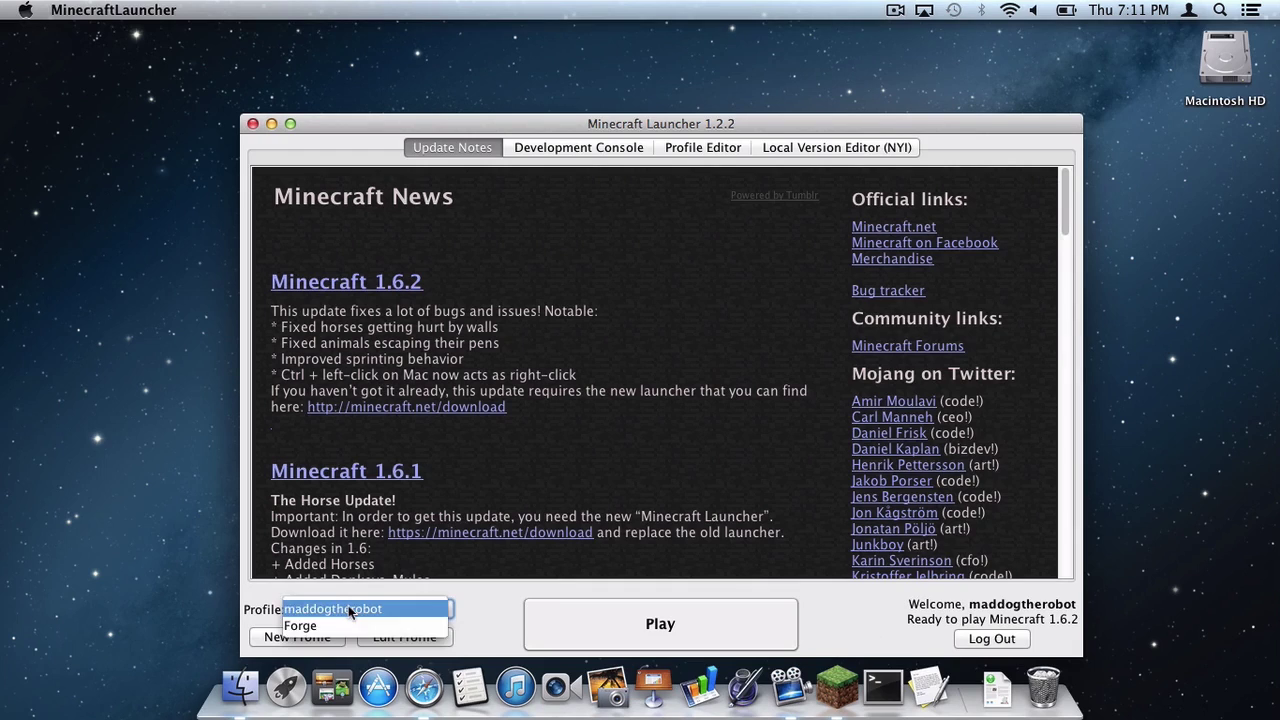
click(333, 608)
- Play Minecraft 1.6.2 with the Forge profile using the signed-in account, then quit the game
click(585, 620)
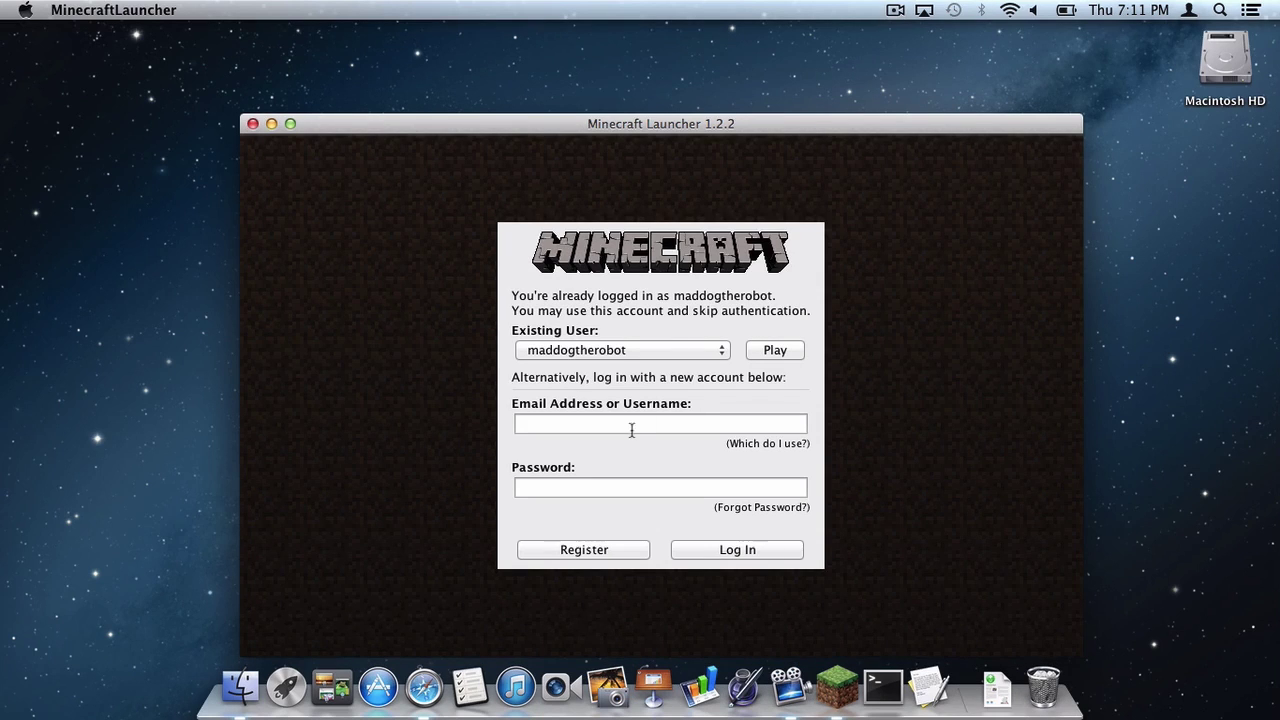
click(785, 350)
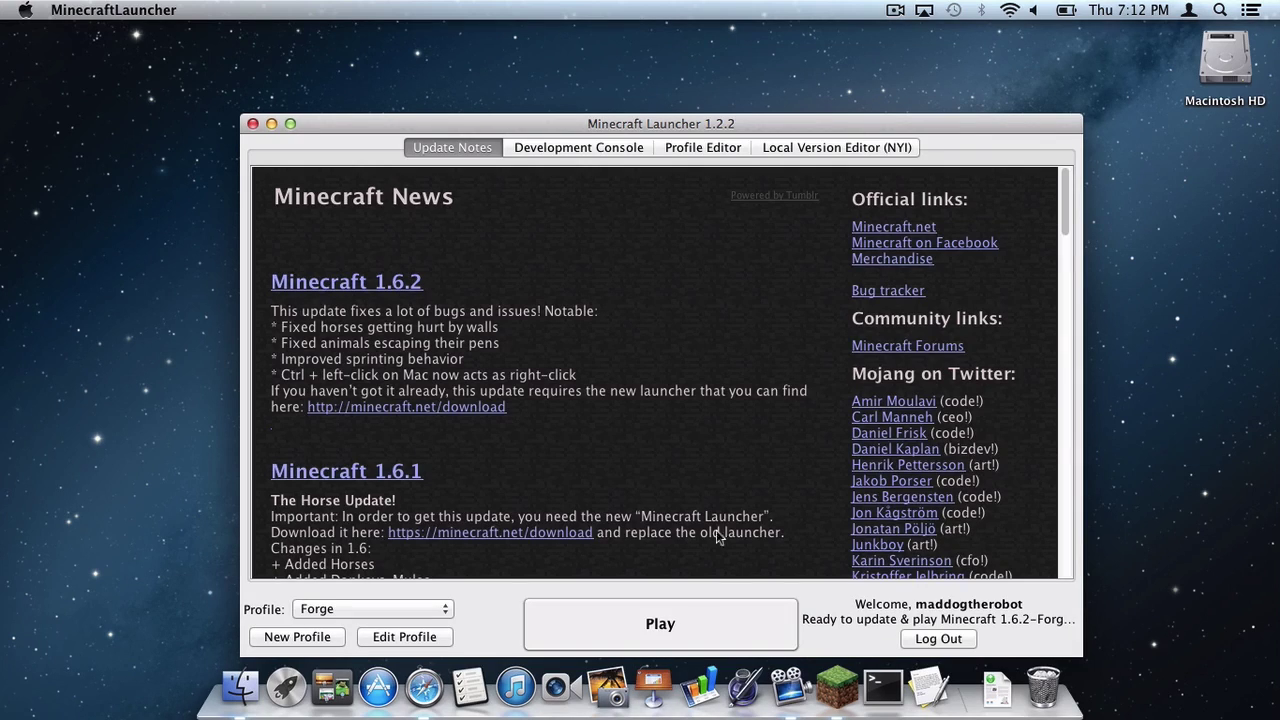
click(657, 623)
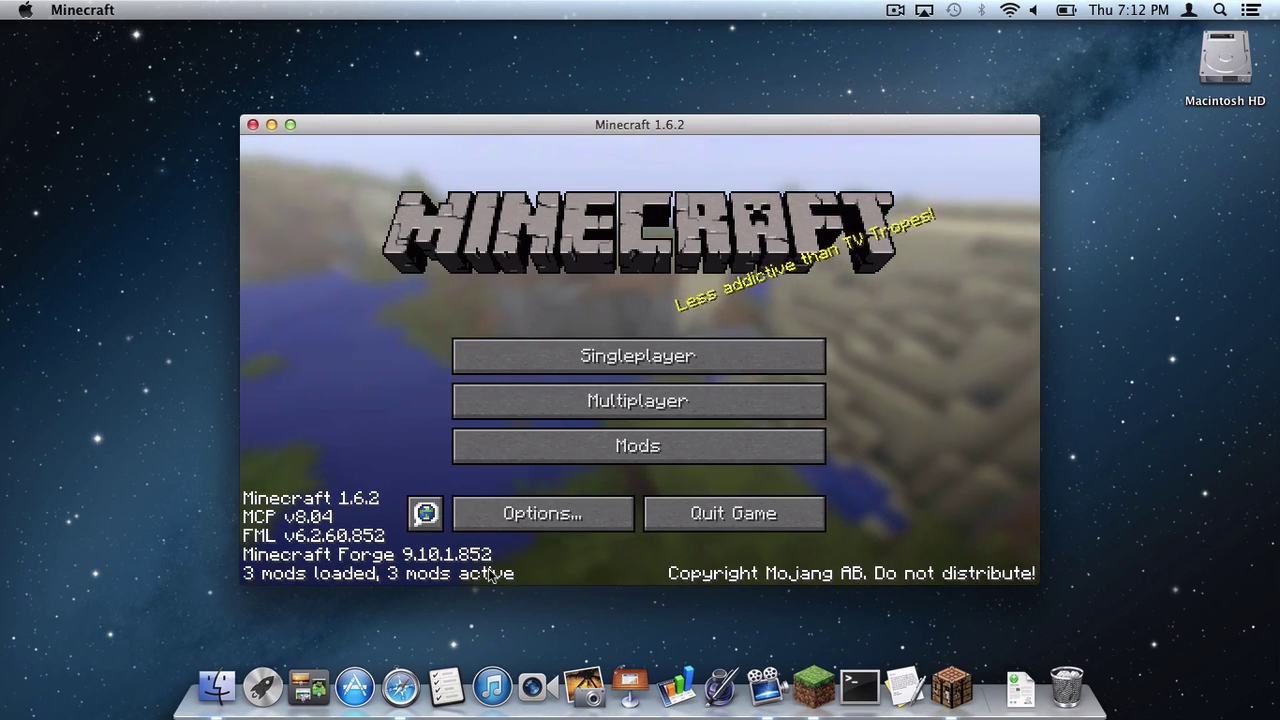
click(757, 515)
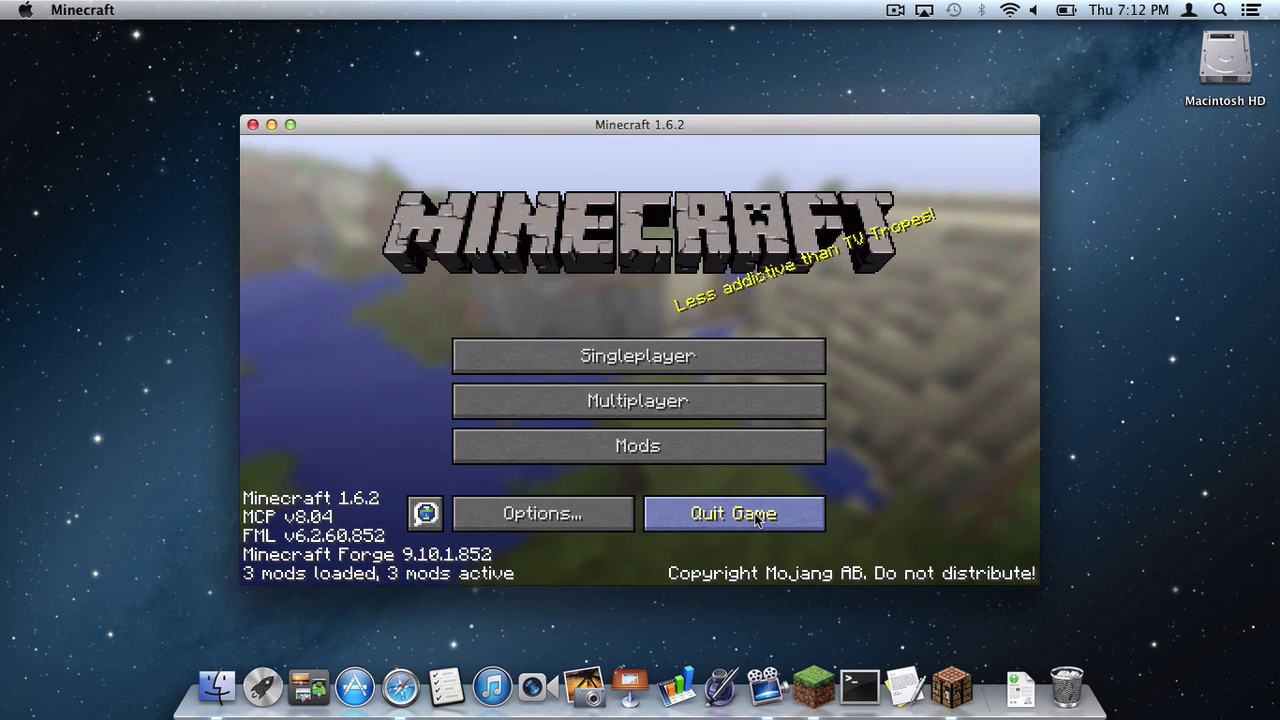
- Navigate Finder to Library > Application Support > minecraft
click(240, 686)
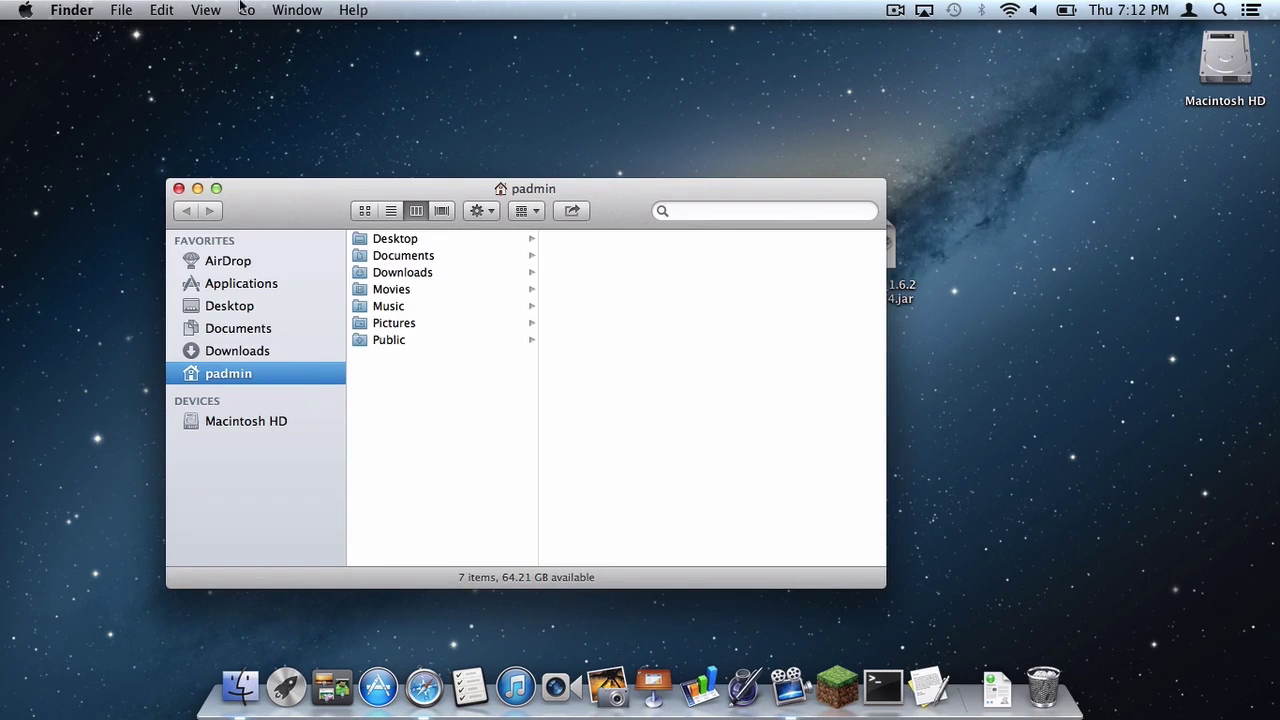
click(243, 9)
click(283, 337)
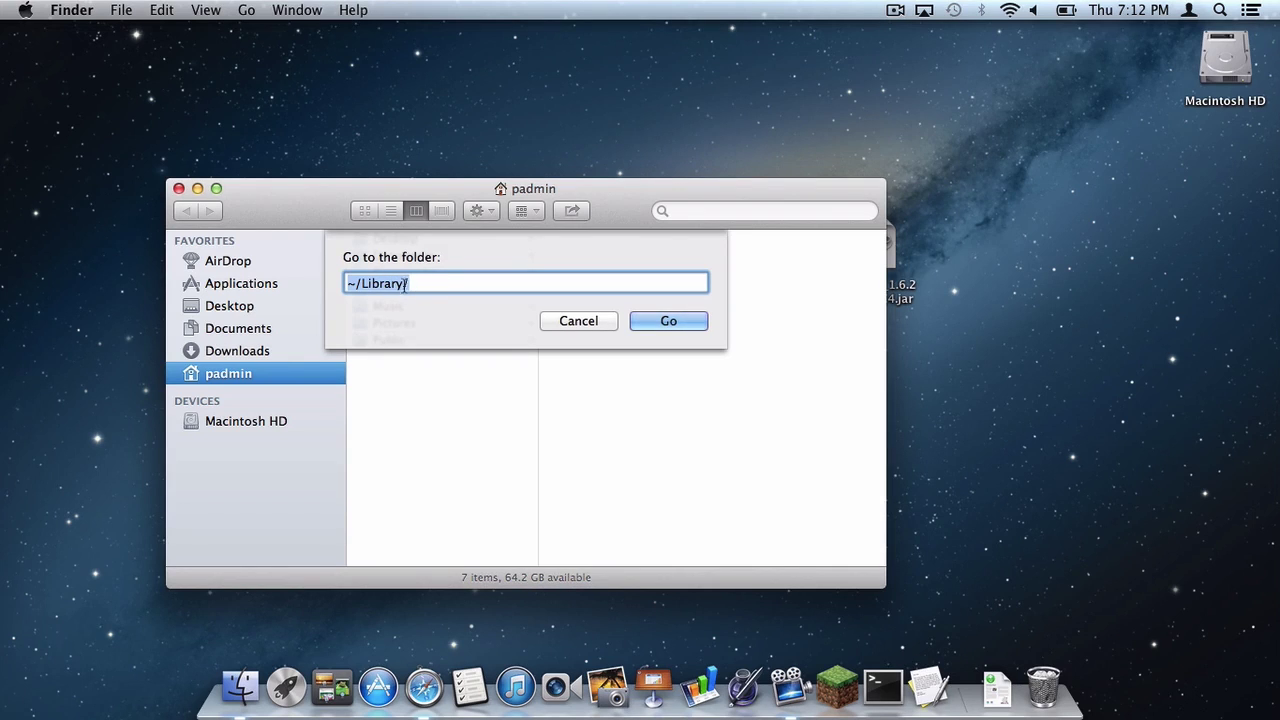
key(Return)
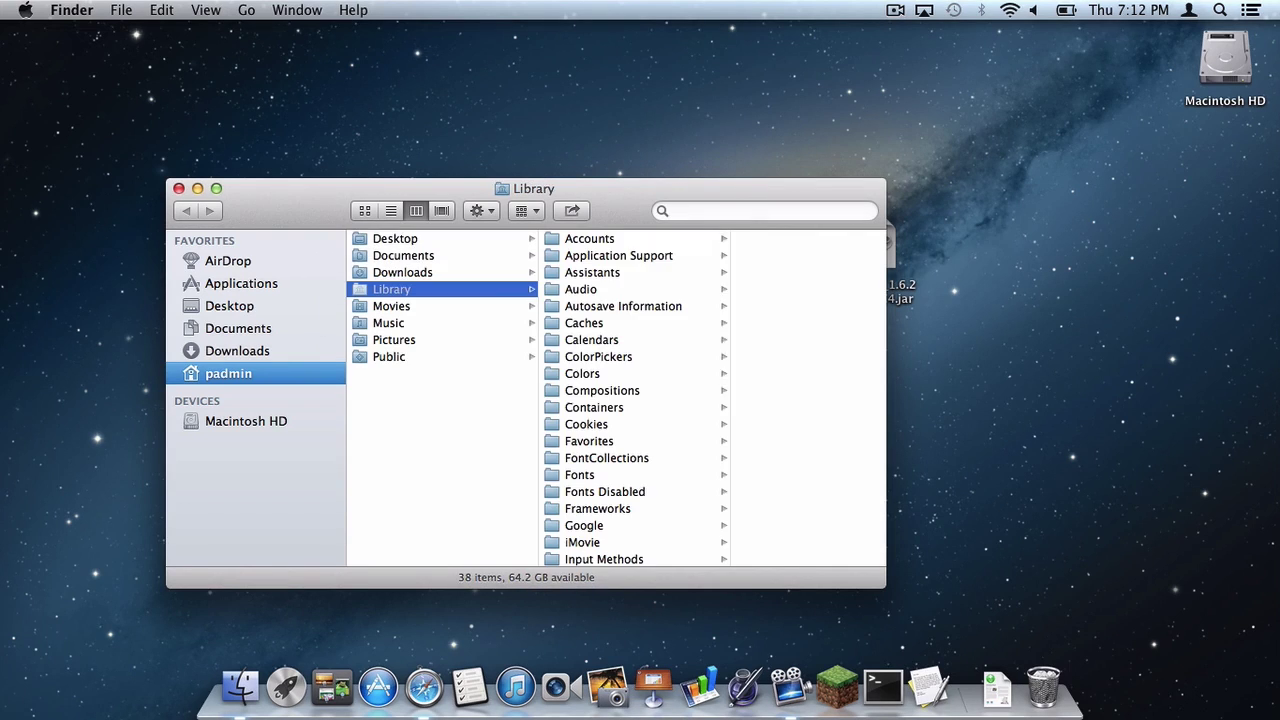
click(617, 258)
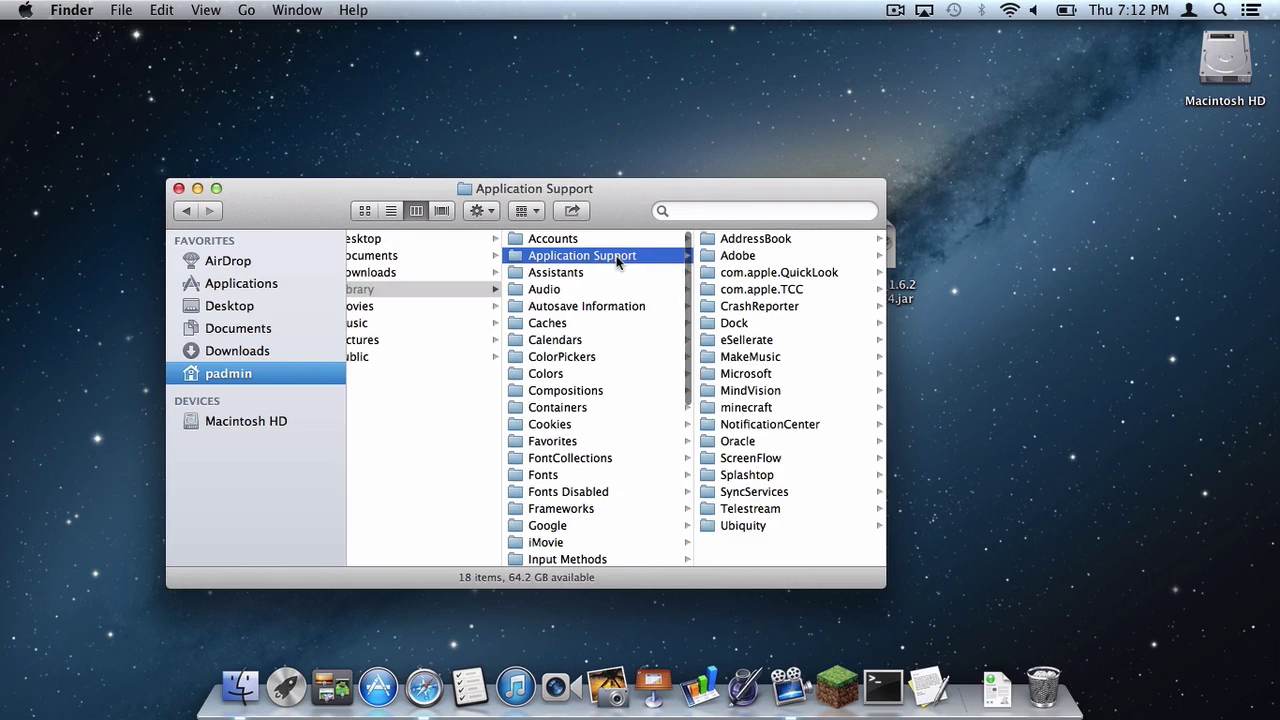
click(760, 408)
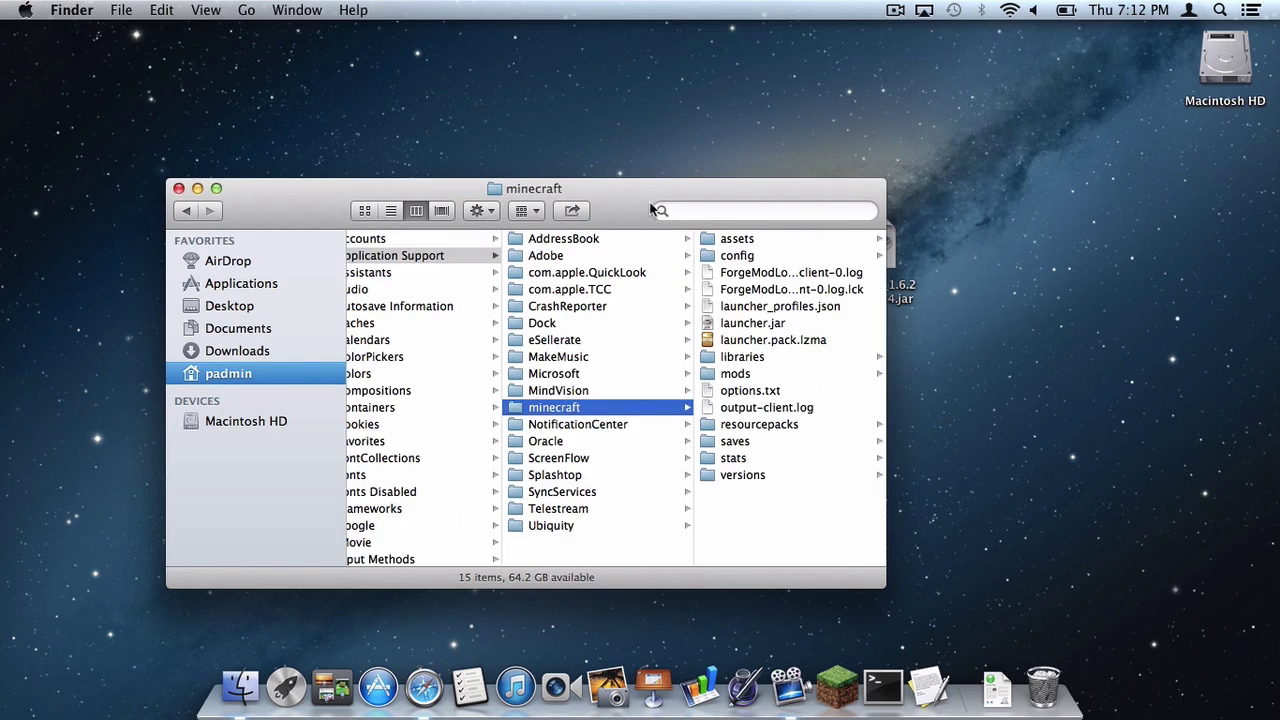
- Move OptiFine_1.6.2_HD_U_C4.jar into the mods folder, close the window, and bring up the launcher
drag(650, 208, 492, 202)
click(659, 368)
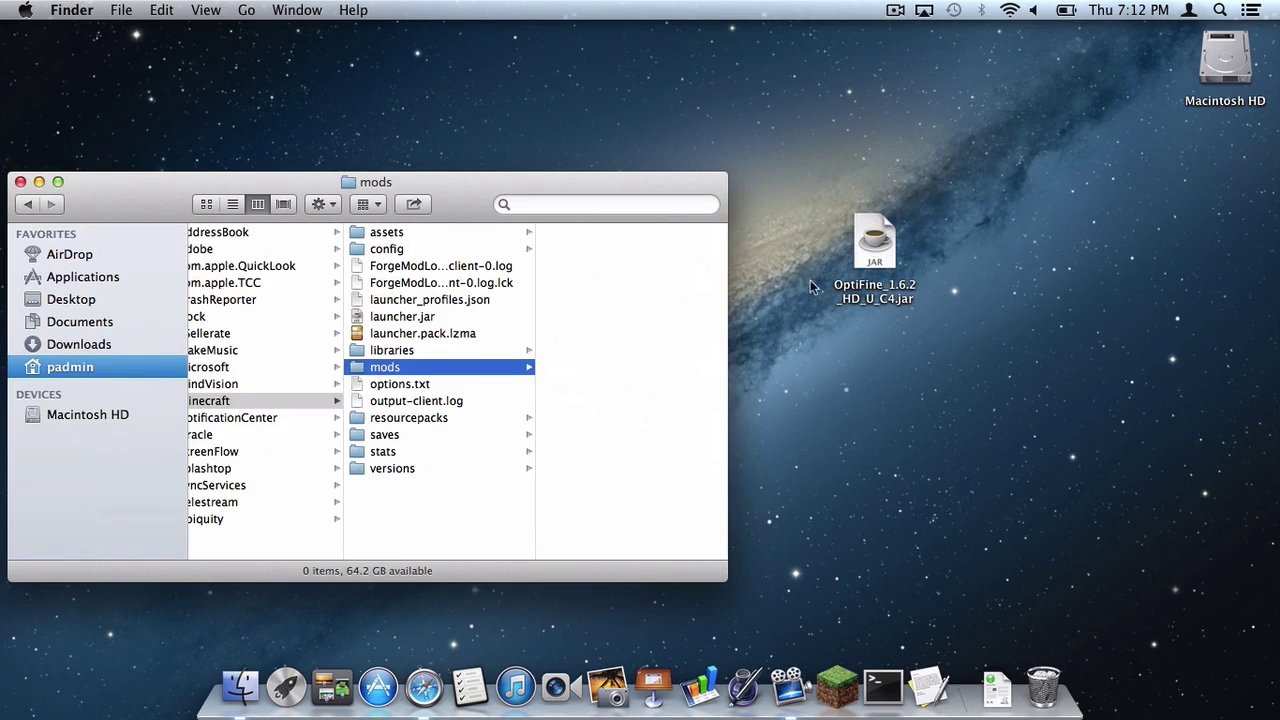
mouse_move(875, 245)
mouse_down()
mouse_move(657, 310)
mouse_move(636, 295)
mouse_up()
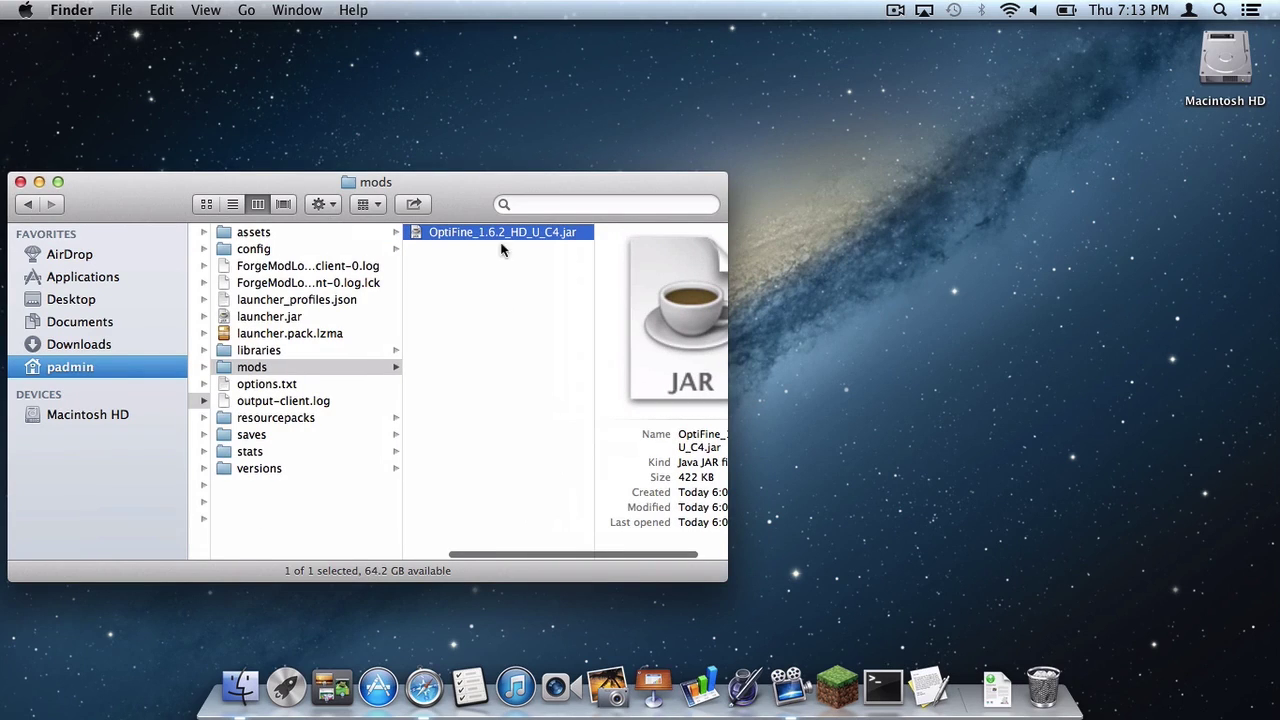
drag(509, 187, 633, 187)
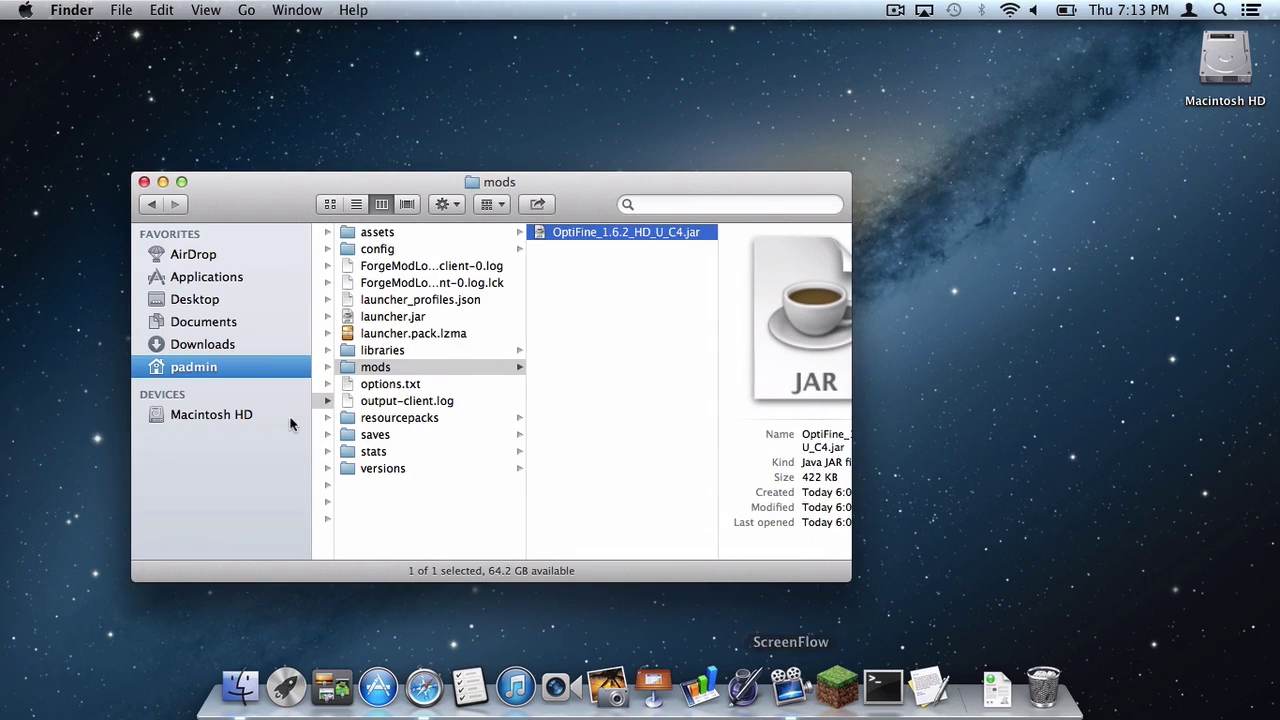
click(143, 182)
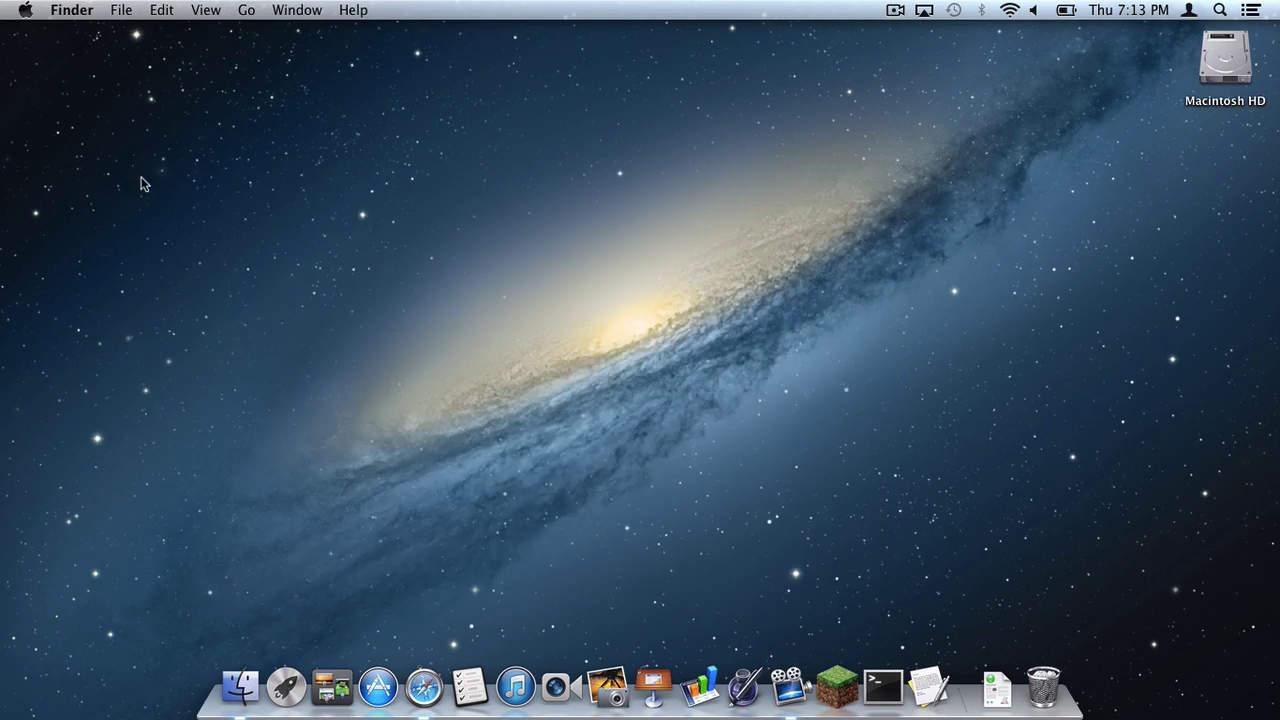
click(836, 684)
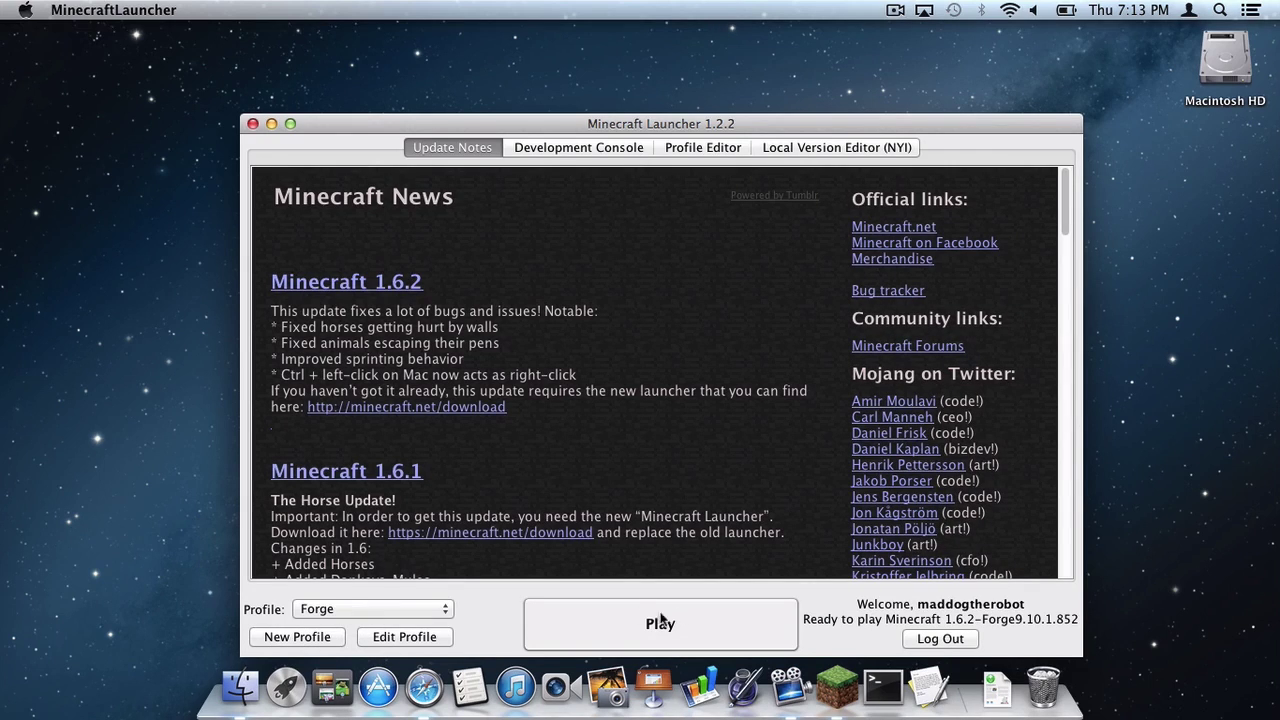
- Launch Minecraft 1.6.2 from the launcher with the Forge profile selected
click(650, 622)
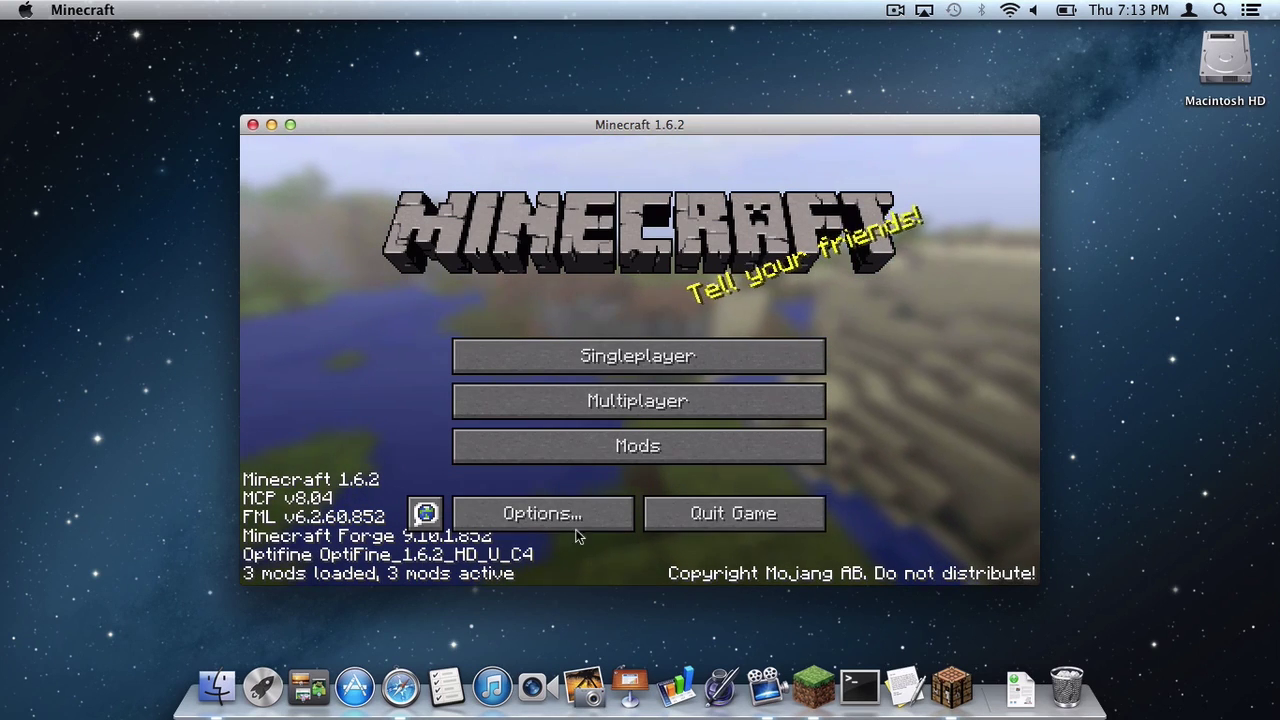
- Confirm OptiFine is in the Mods list and its Other video settings exist, then return to the title screen
click(586, 451)
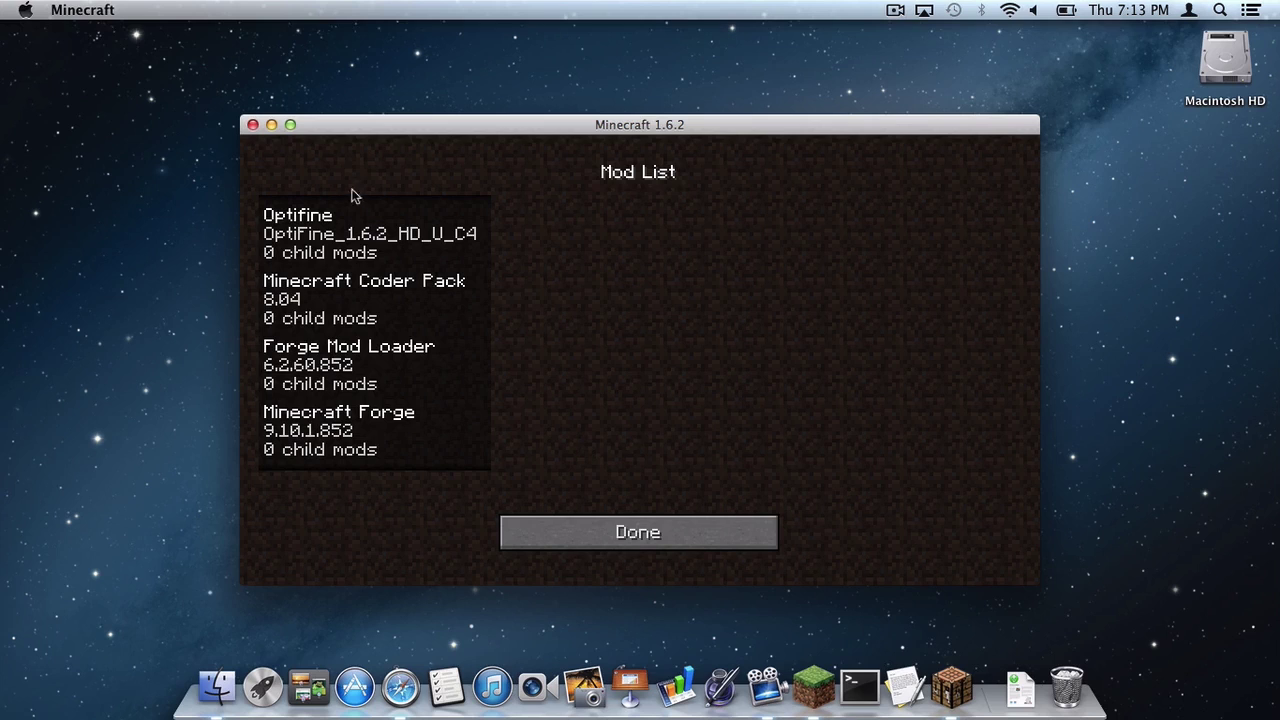
click(517, 540)
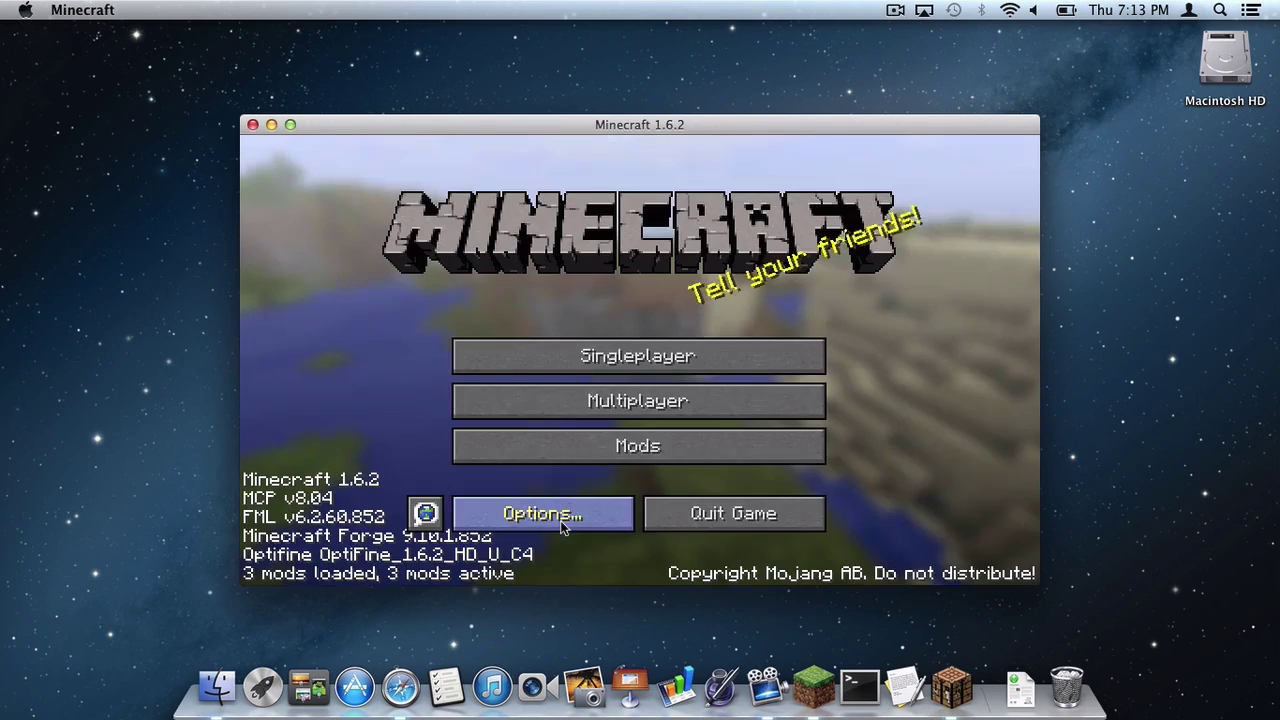
click(562, 504)
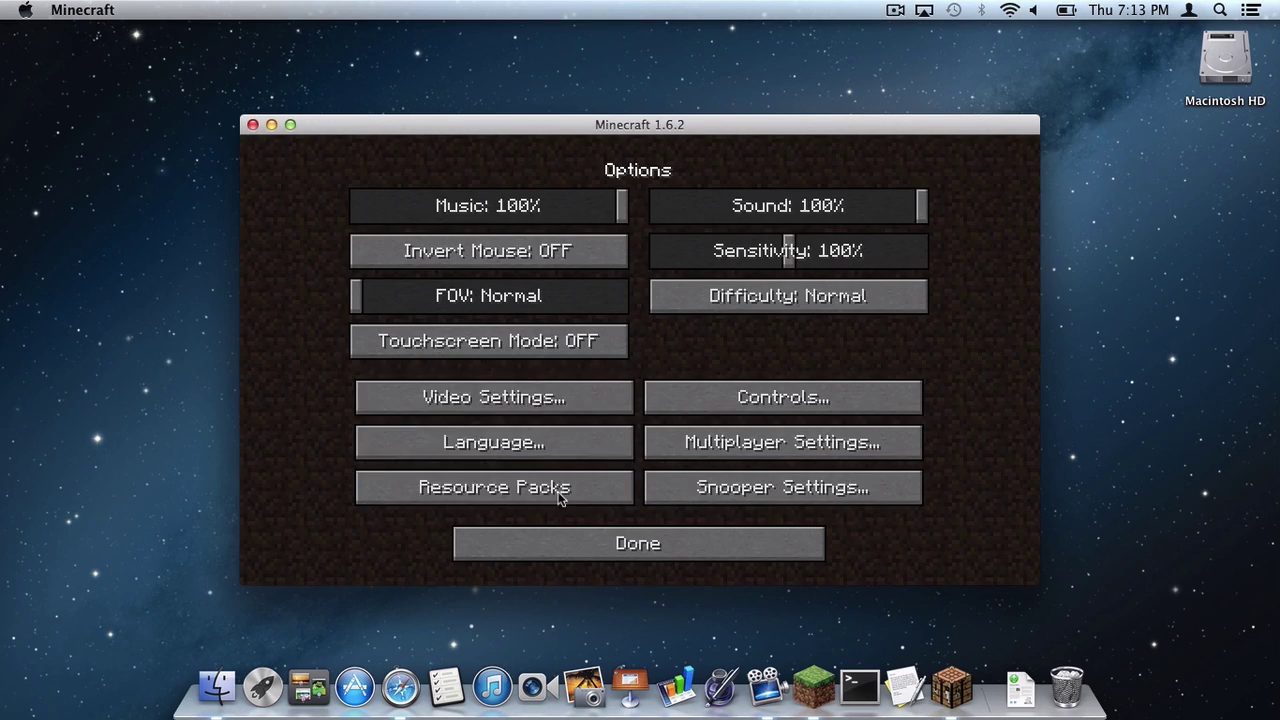
click(523, 395)
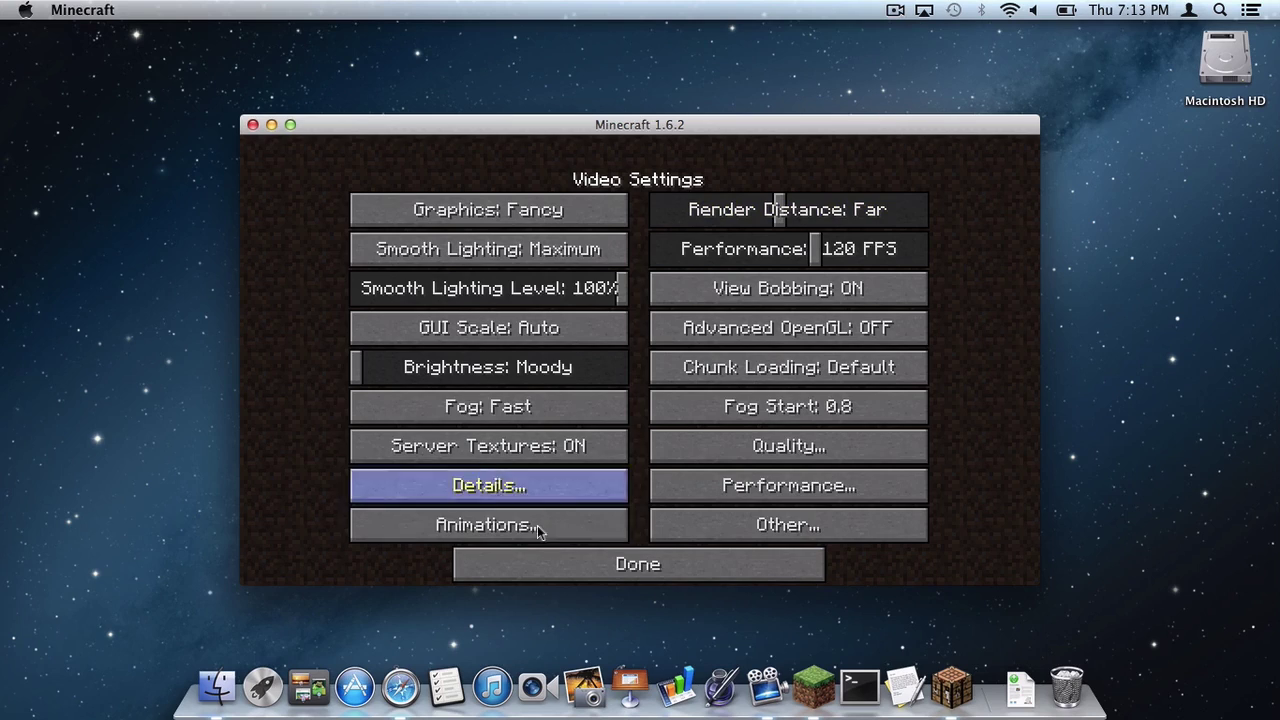
click(694, 524)
click(570, 564)
click(587, 563)
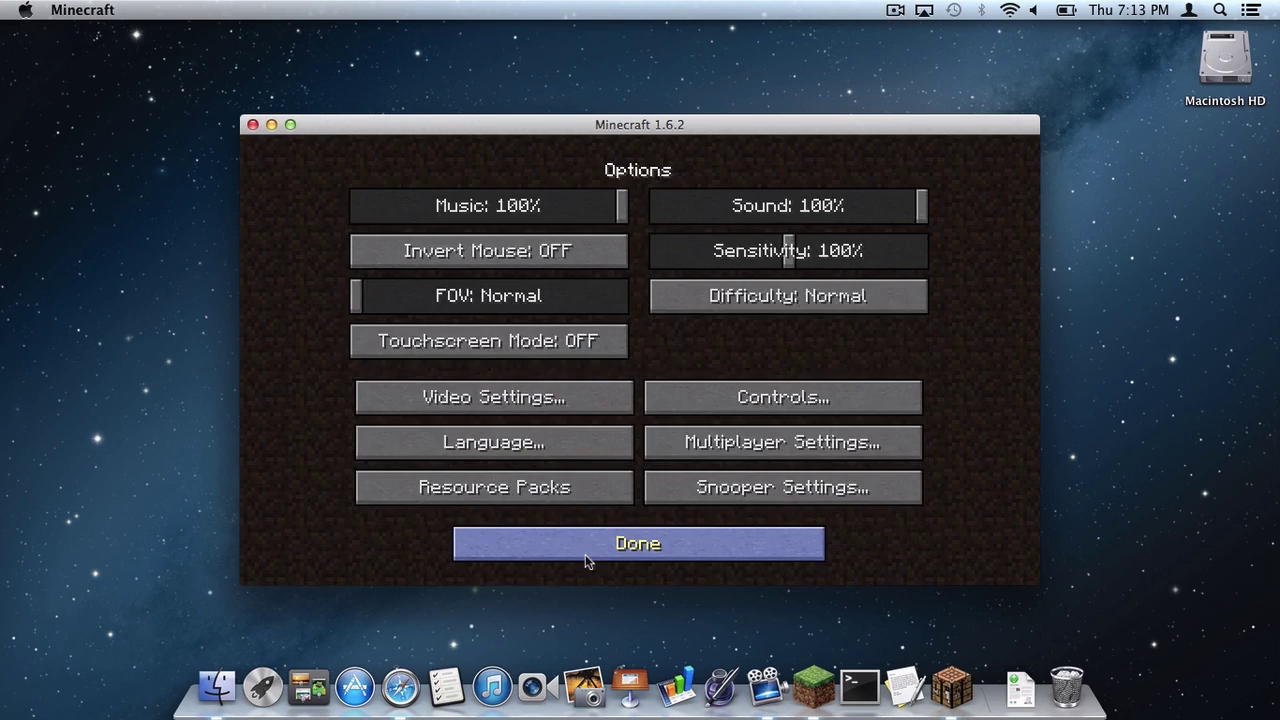
click(585, 554)
- From Singleplayer, create a new world with default settings and wait for it to load
click(591, 362)
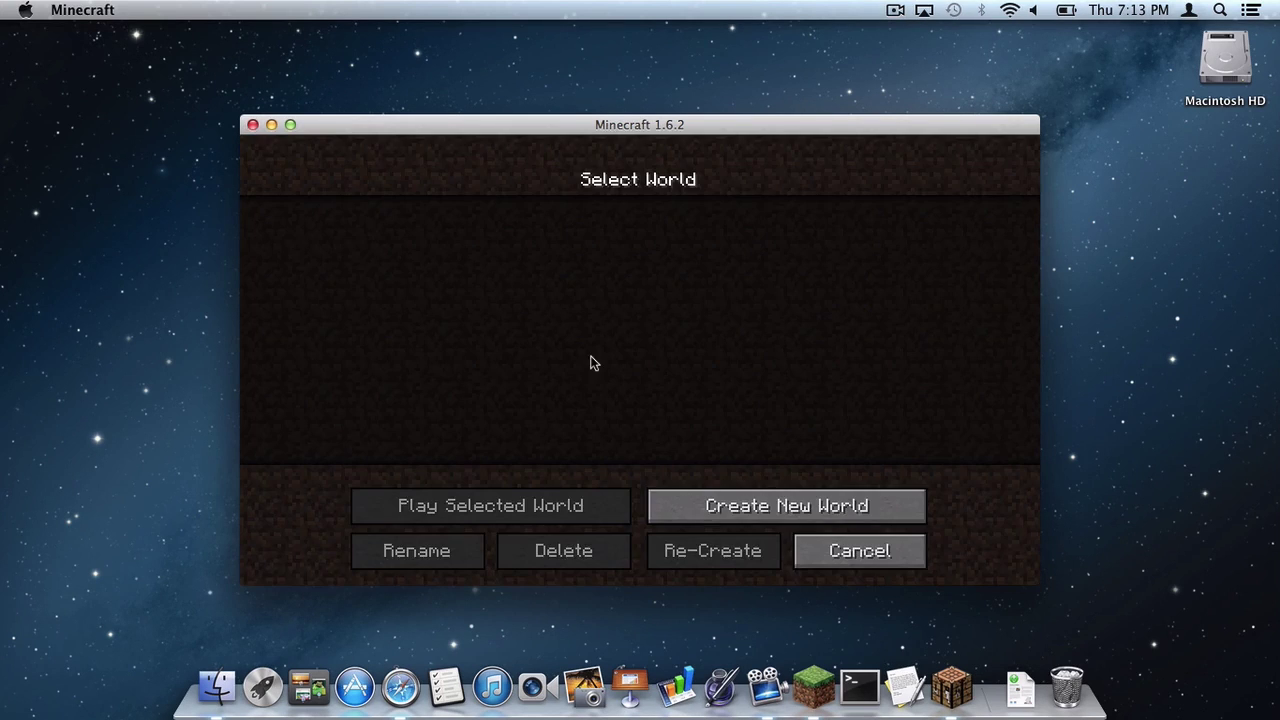
click(739, 490)
click(456, 550)
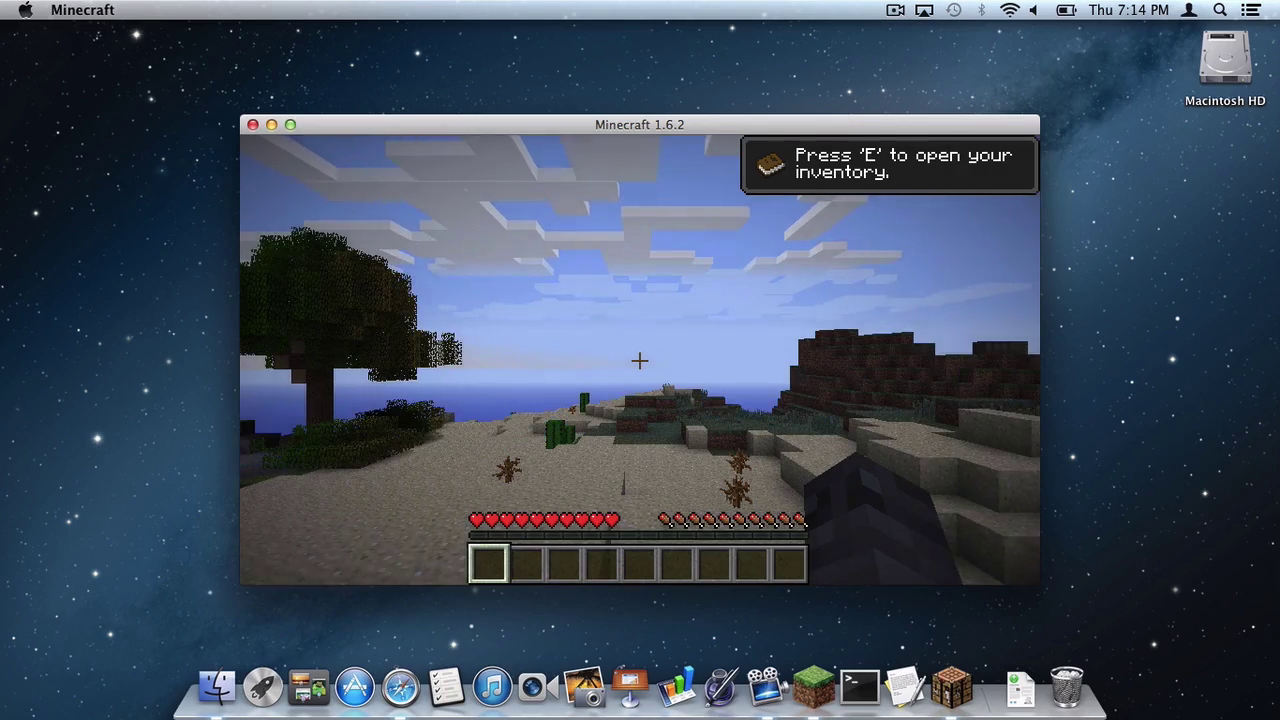
mouse_move(640, 360)
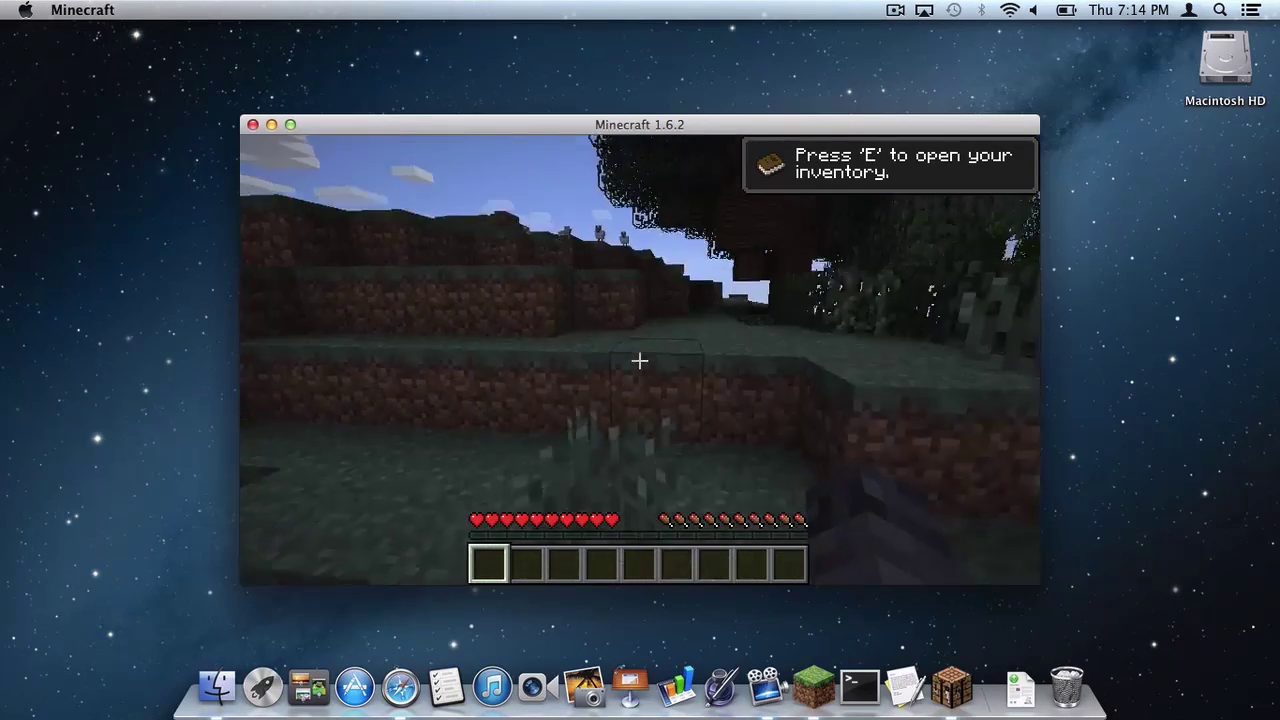
- Raise the video brightness from Moody to Bright and resume playing
key(Escape)
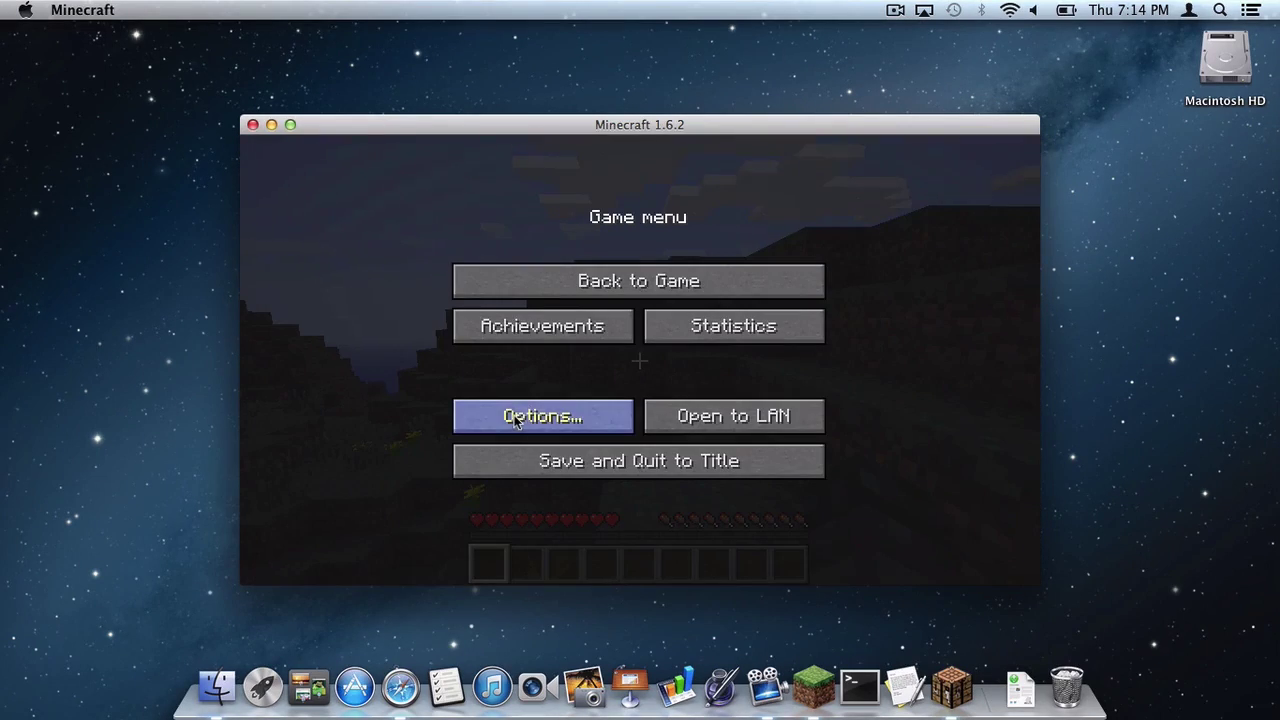
click(538, 405)
click(556, 392)
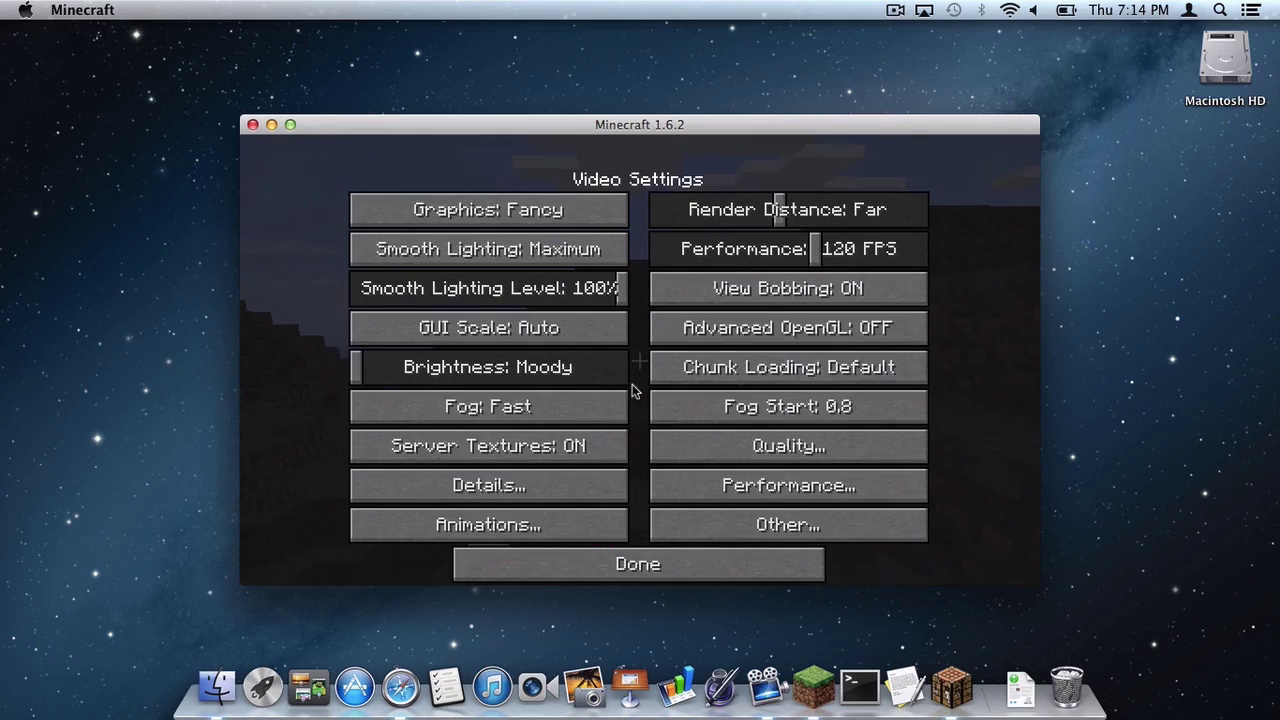
drag(420, 367, 700, 367)
key(Escape)
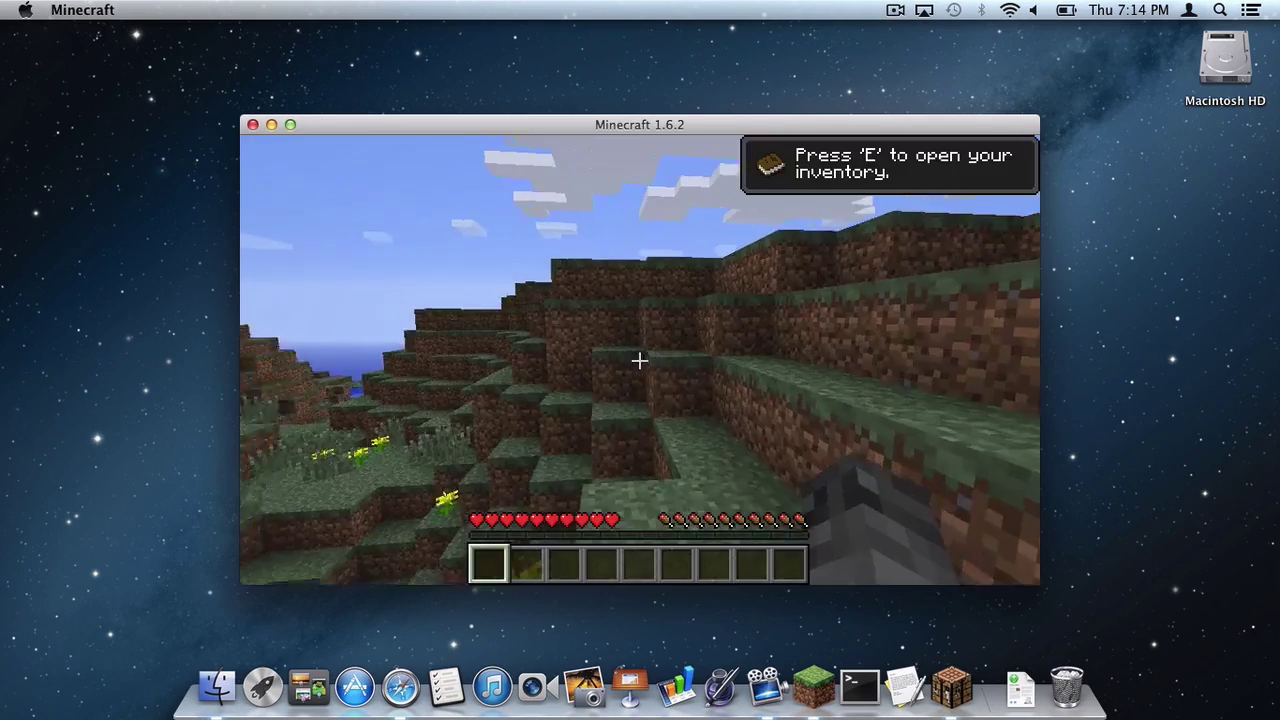
- Walk across the grass field, onto the dirt terrace and toward the trees, then open the inventory
key(w)
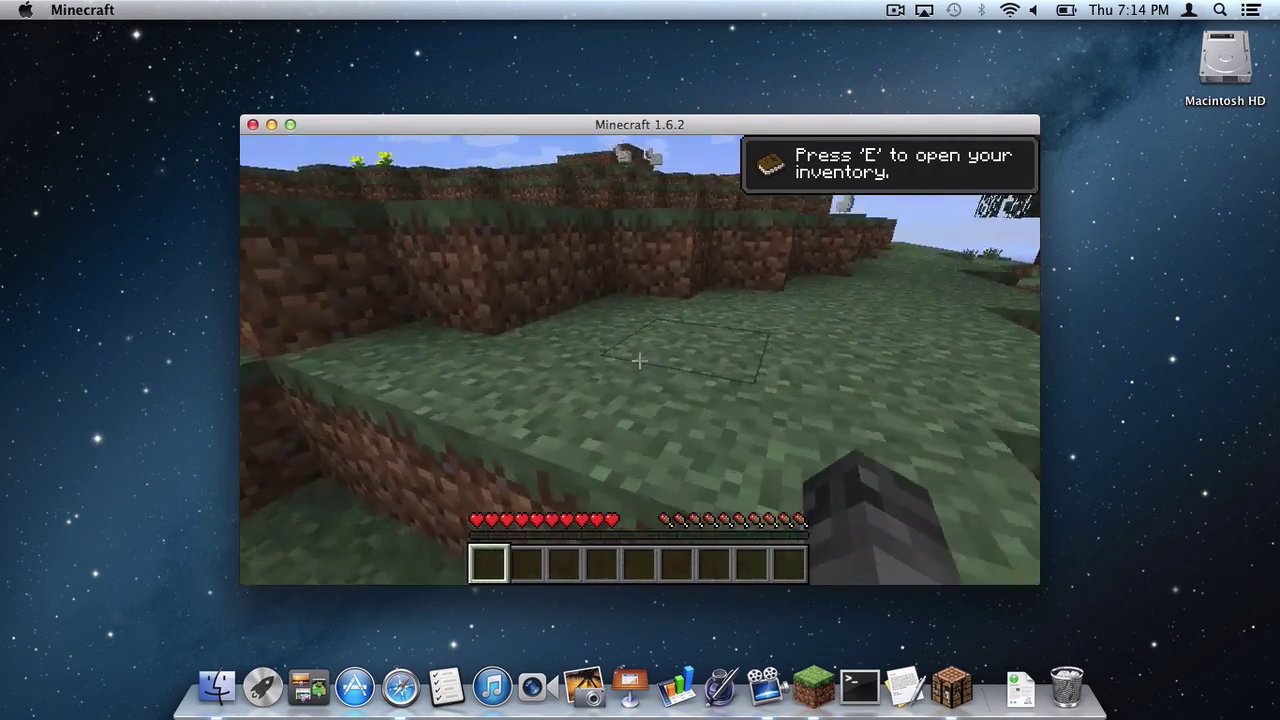
key(w)
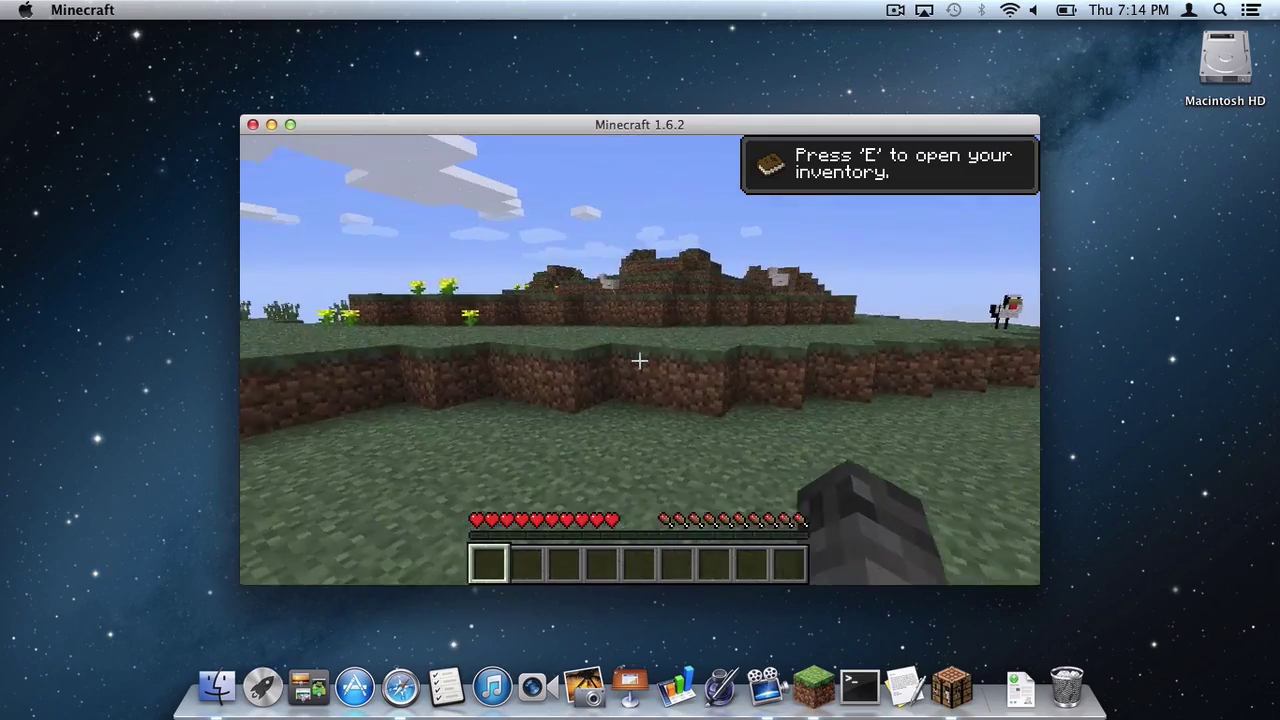
key(w)
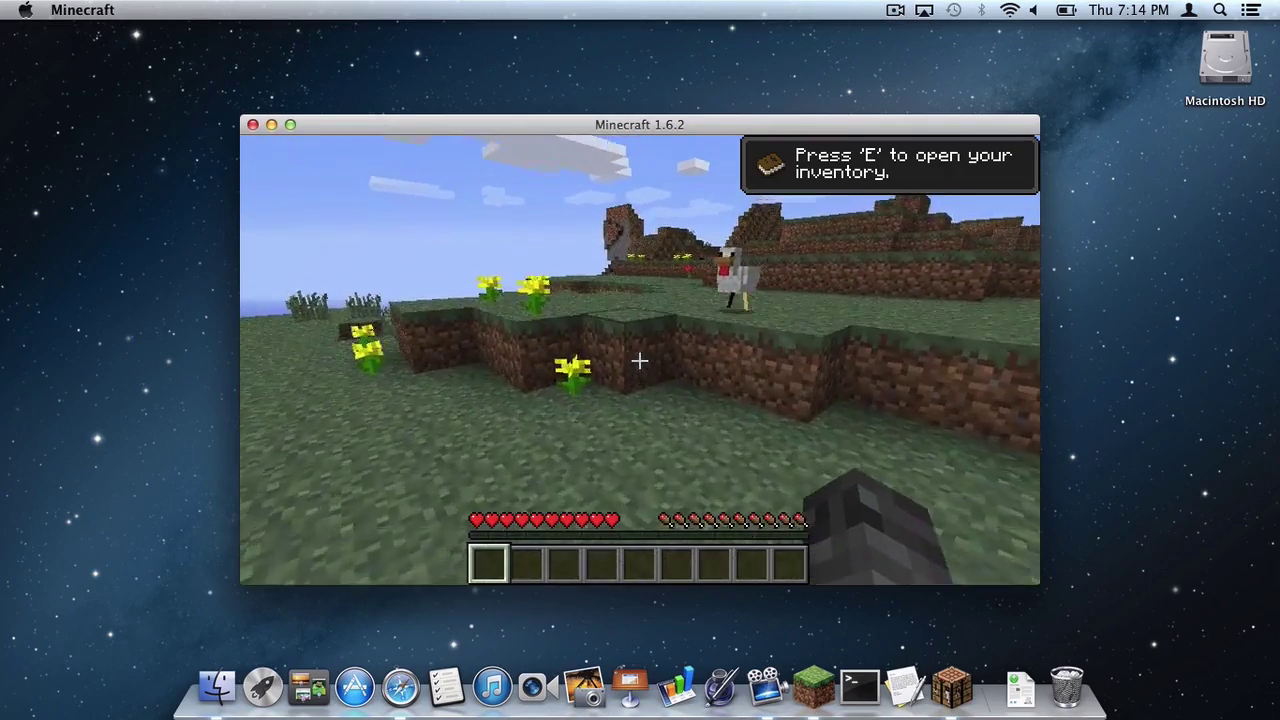
key(w)
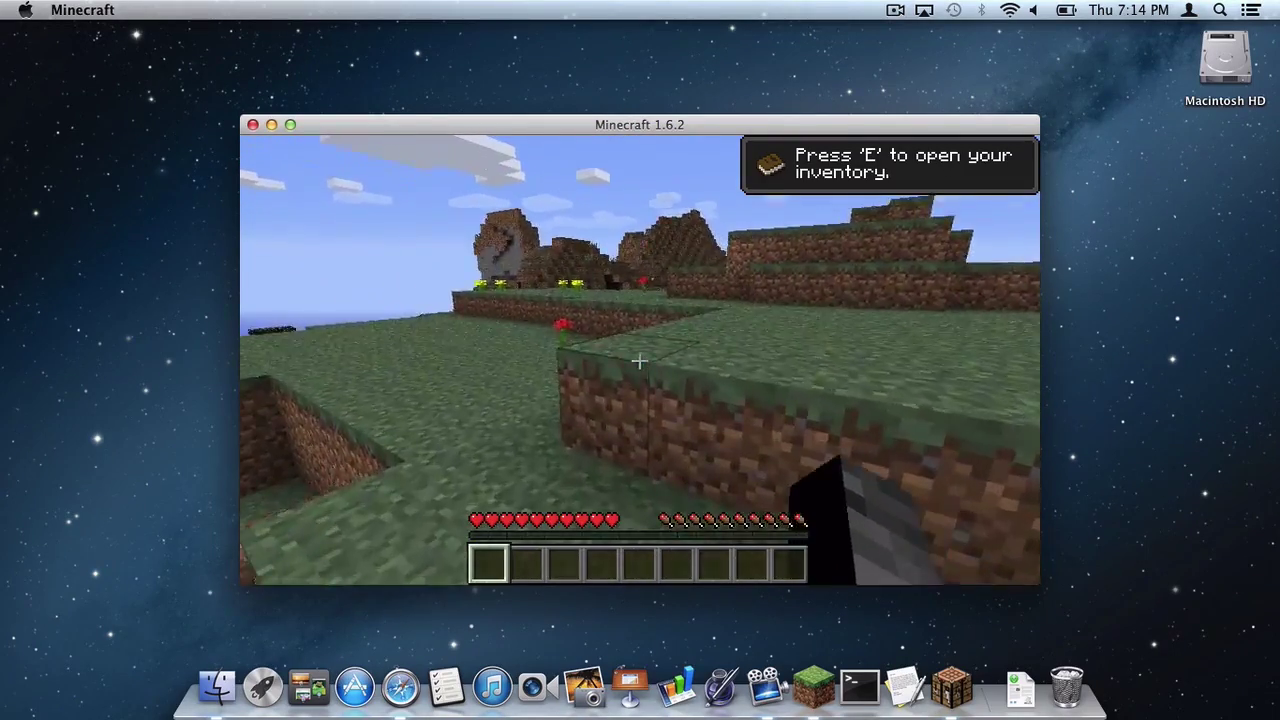
key(w)
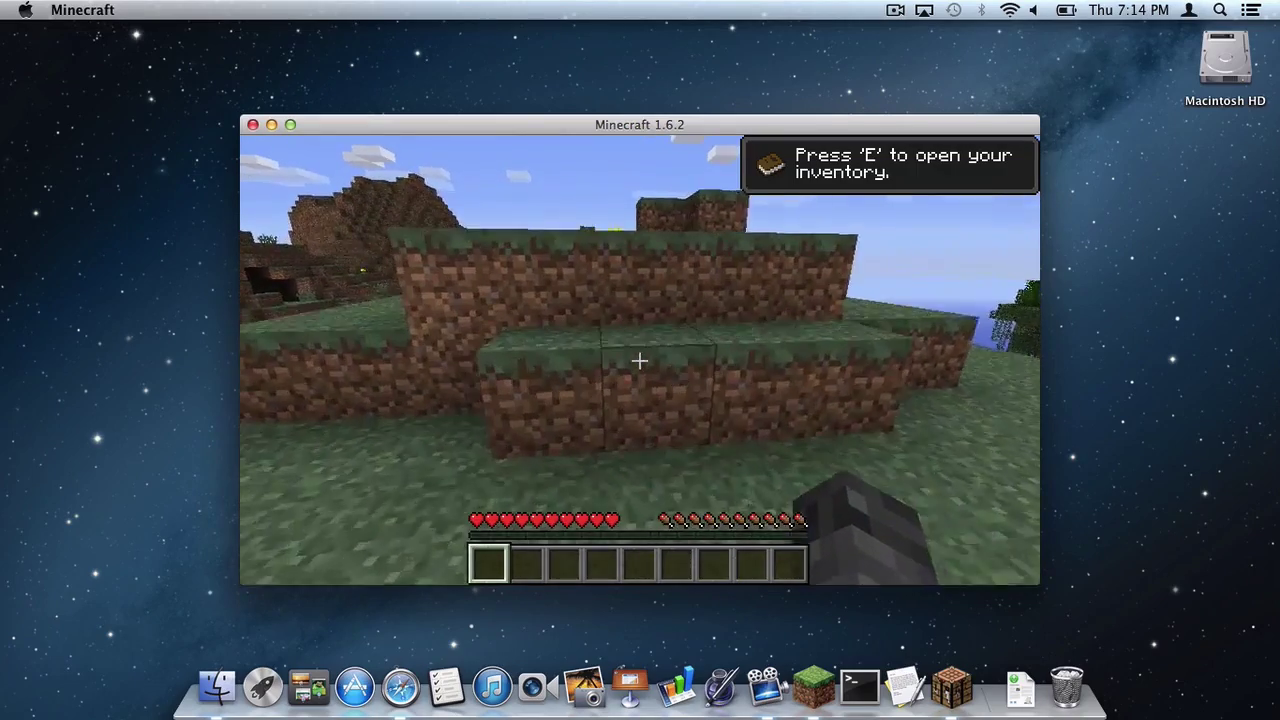
key(w)
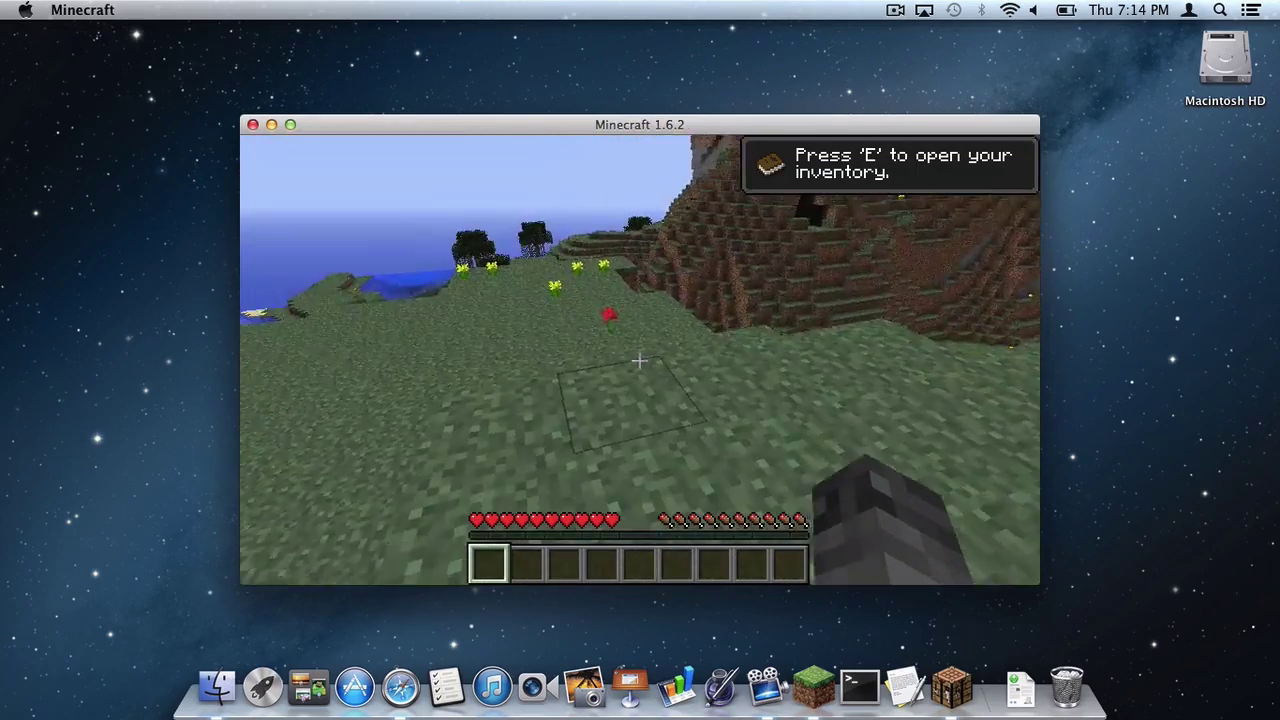
key(w)
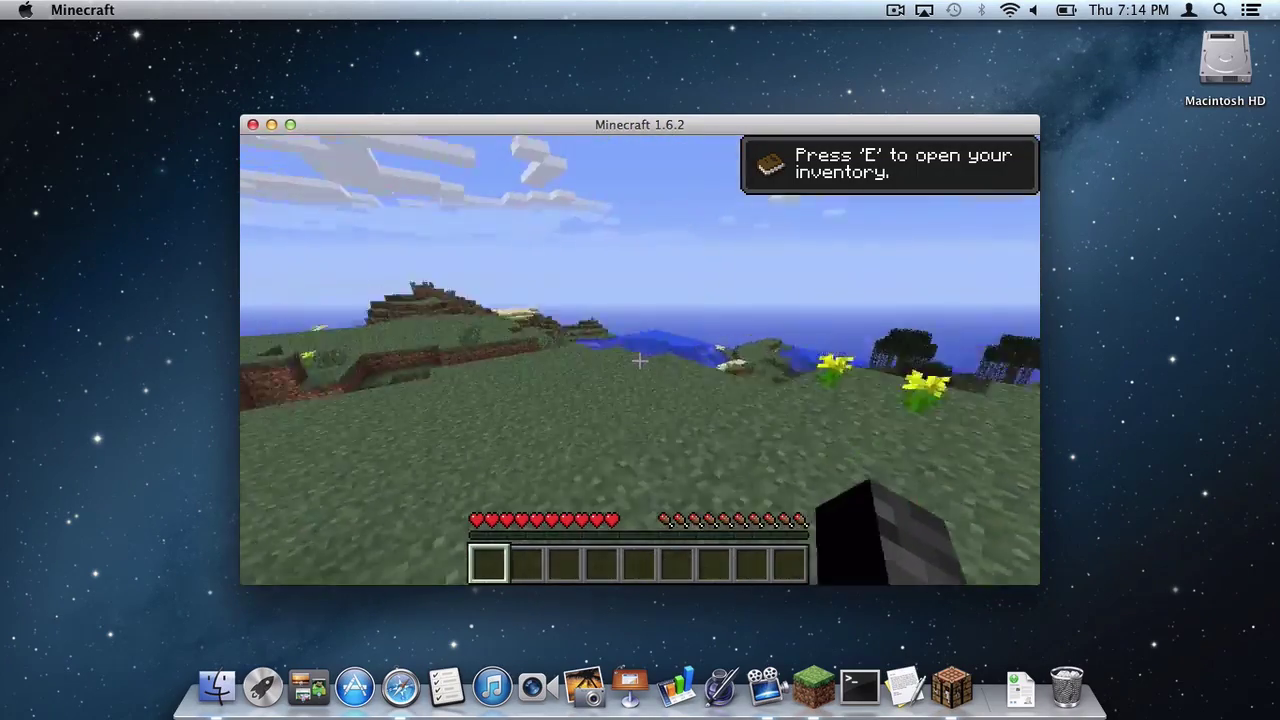
key(w)
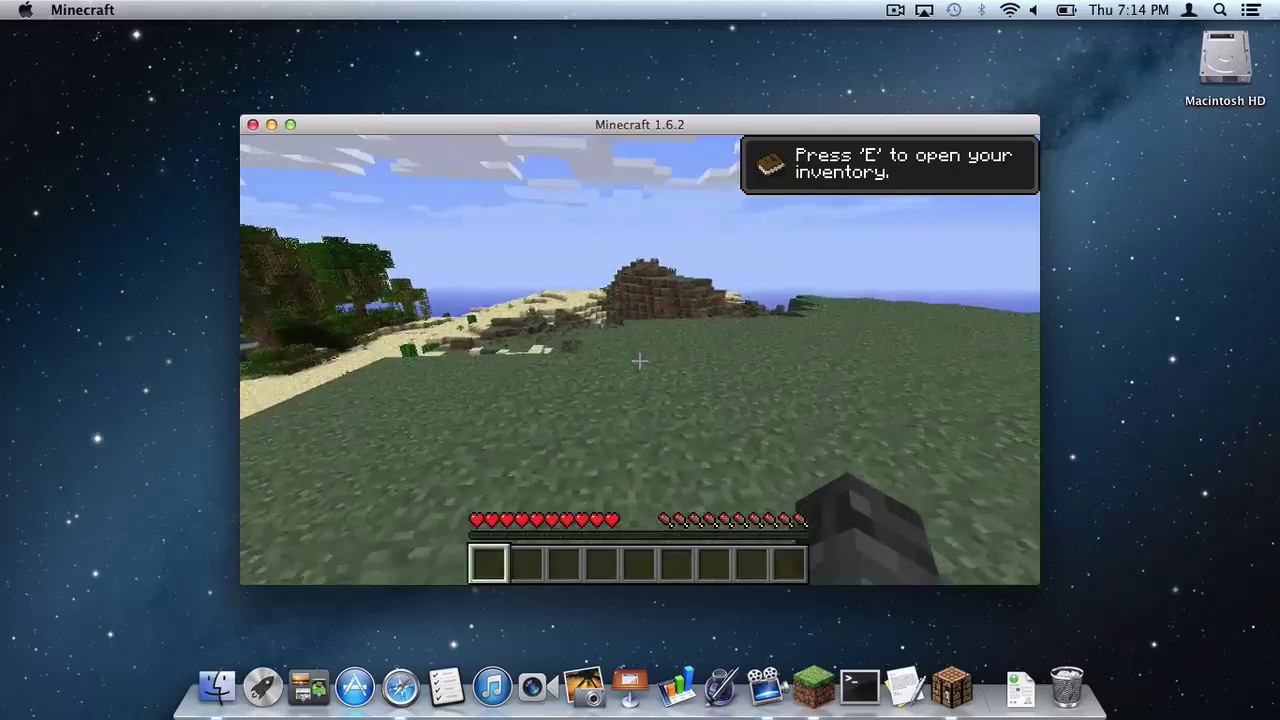
key(w)
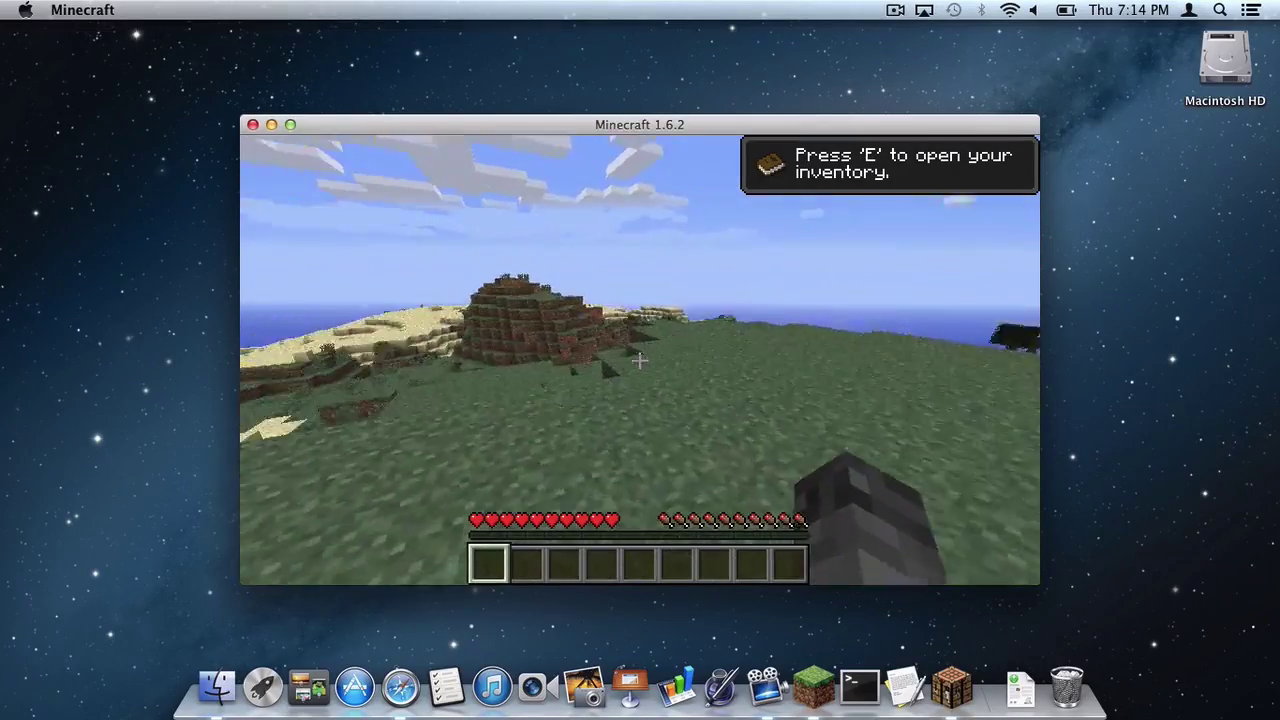
key(w)
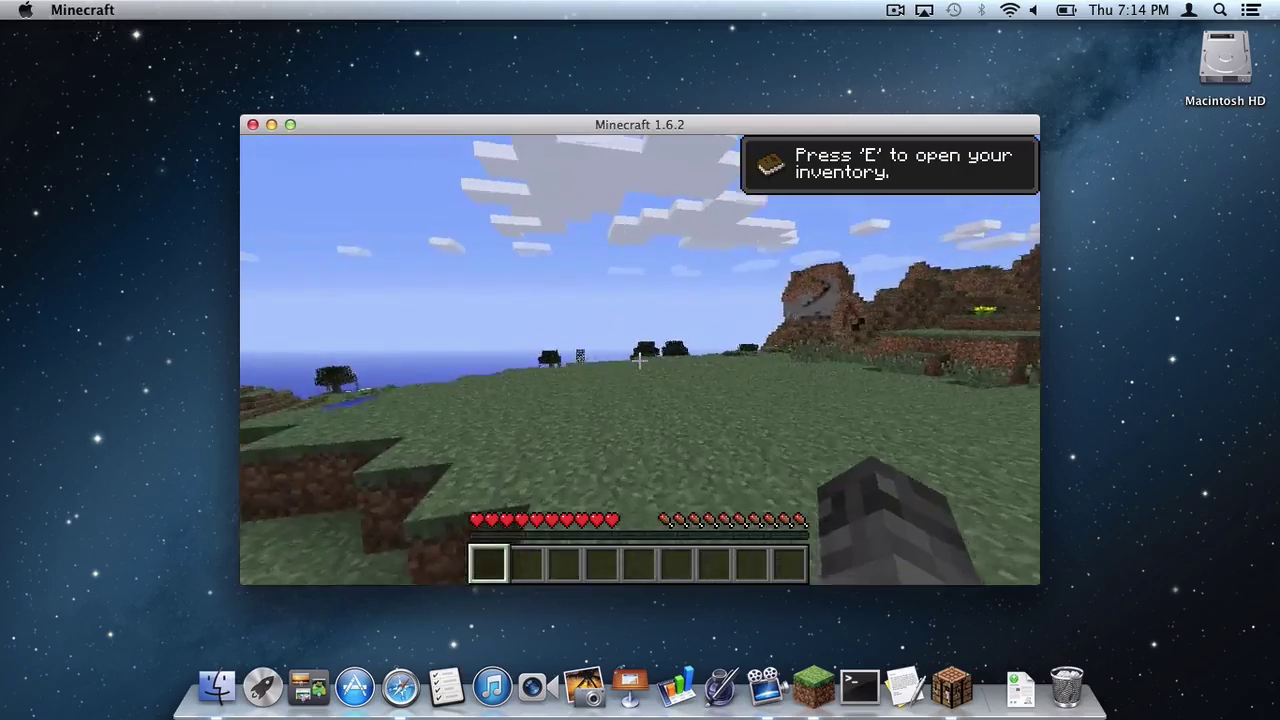
key(e)
key(e)
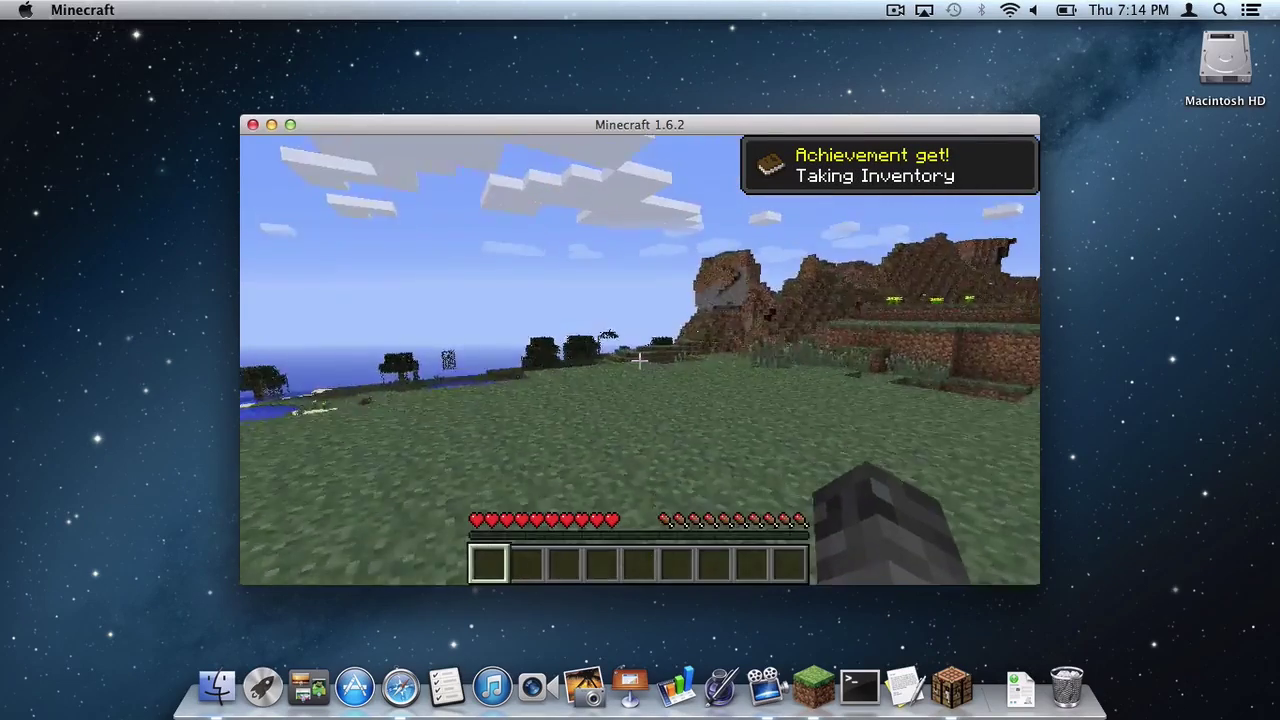